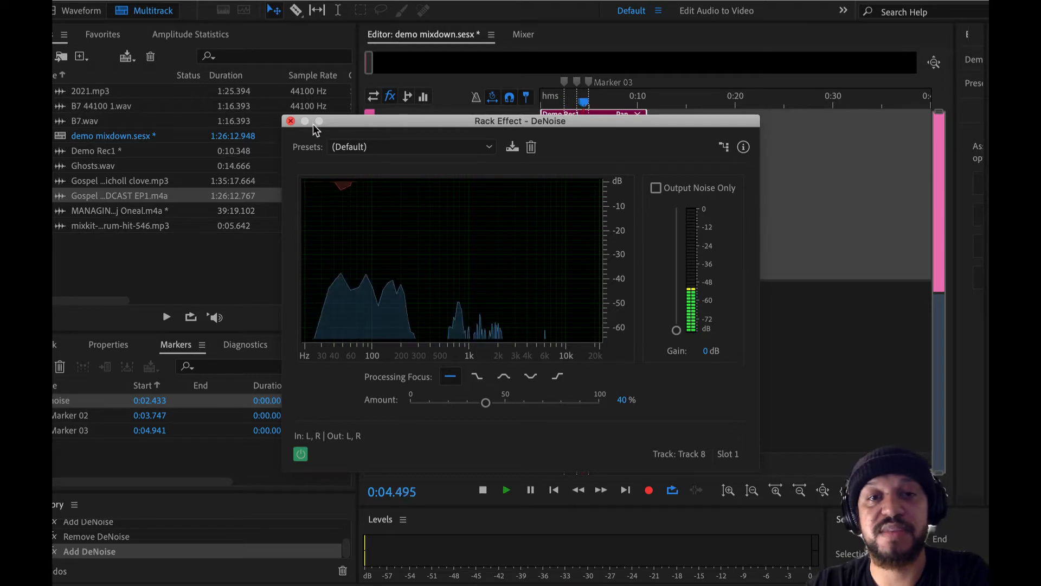
Close the DeNoise settings, redo the undone audio deletions in the Demo Rec1 waveform and return to the multitrack session.
{"action": "left_click", "coordinate": [291, 122]}
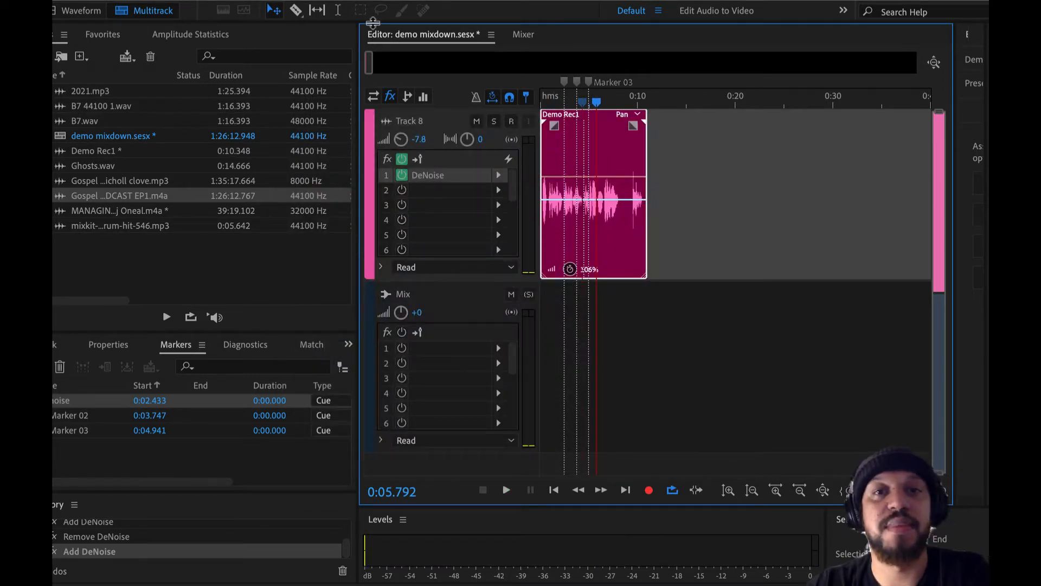
{"action": "left_click", "coordinate": [82, 11]}
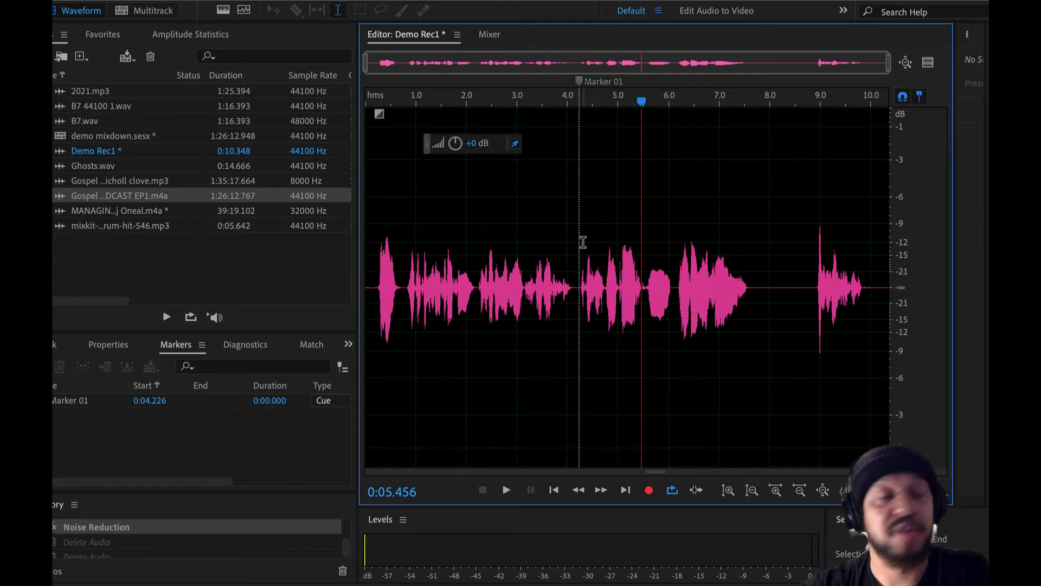
{"action": "key", "text": "ctrl+shift+z"}
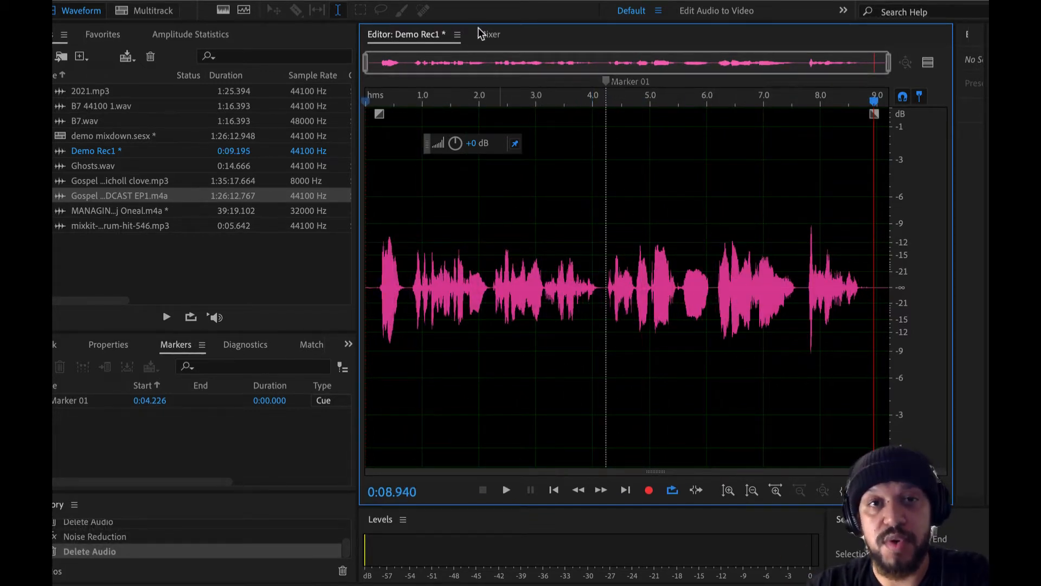
{"action": "left_click", "coordinate": [146, 16]}
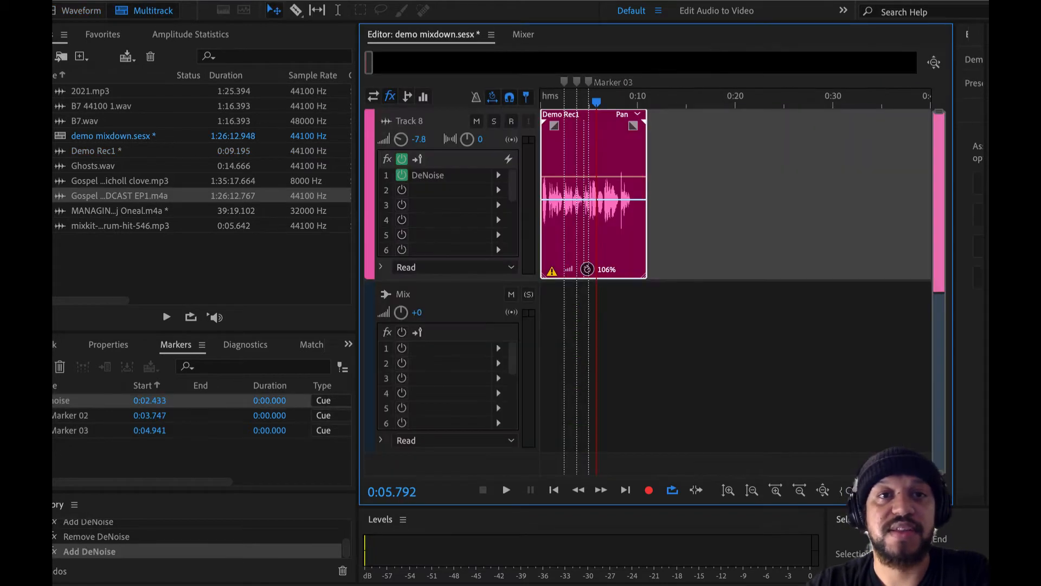
Add the DeReverb noise restoration effect to Track 8 and play the session to hear it.
{"action": "left_click", "coordinate": [366, 0]}
{"action": "mouse_move", "coordinate": [319, 0]}
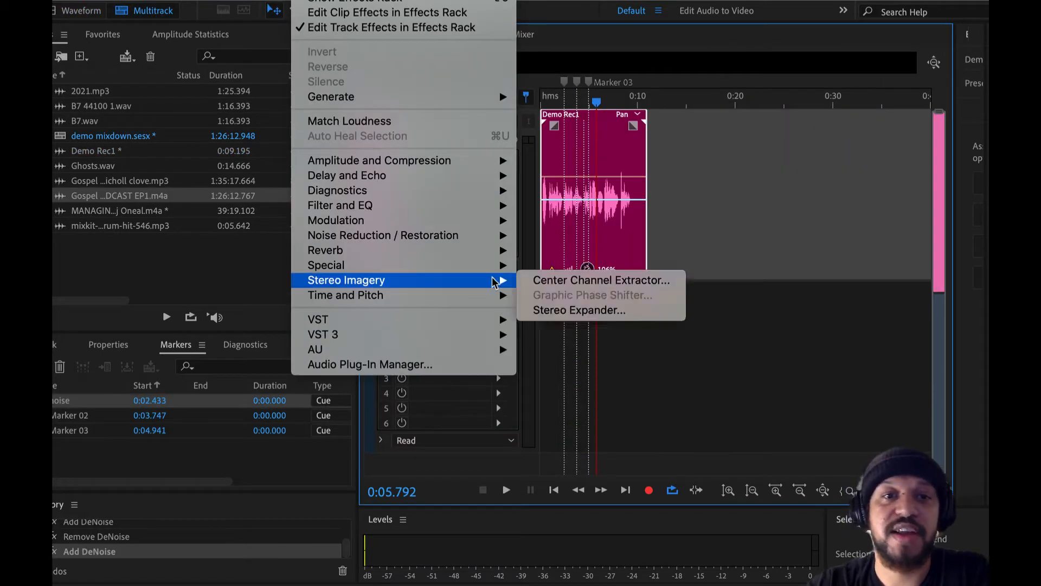
{"action": "mouse_move", "coordinate": [495, 255]}
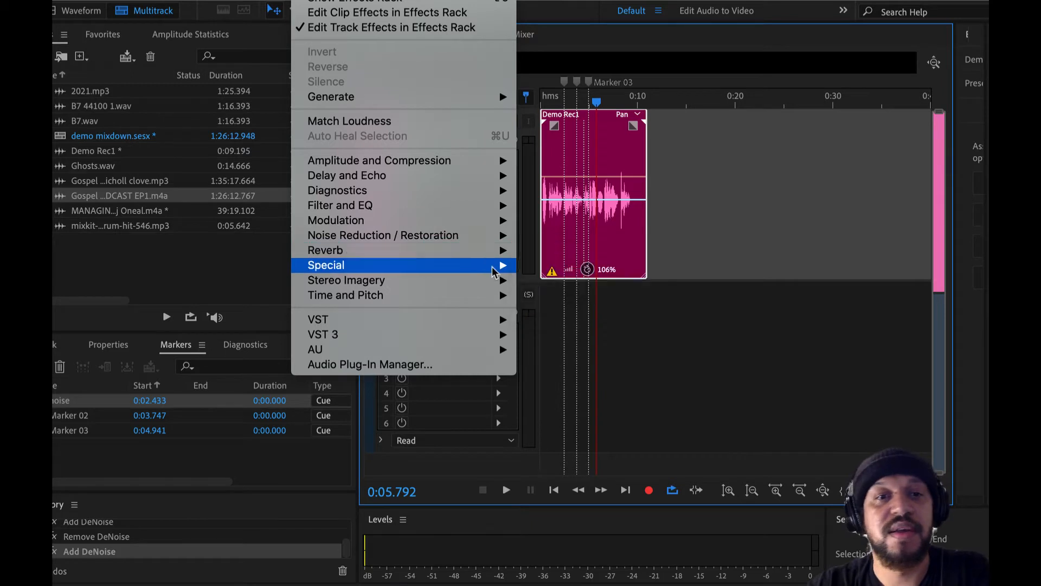
{"action": "mouse_move", "coordinate": [487, 304]}
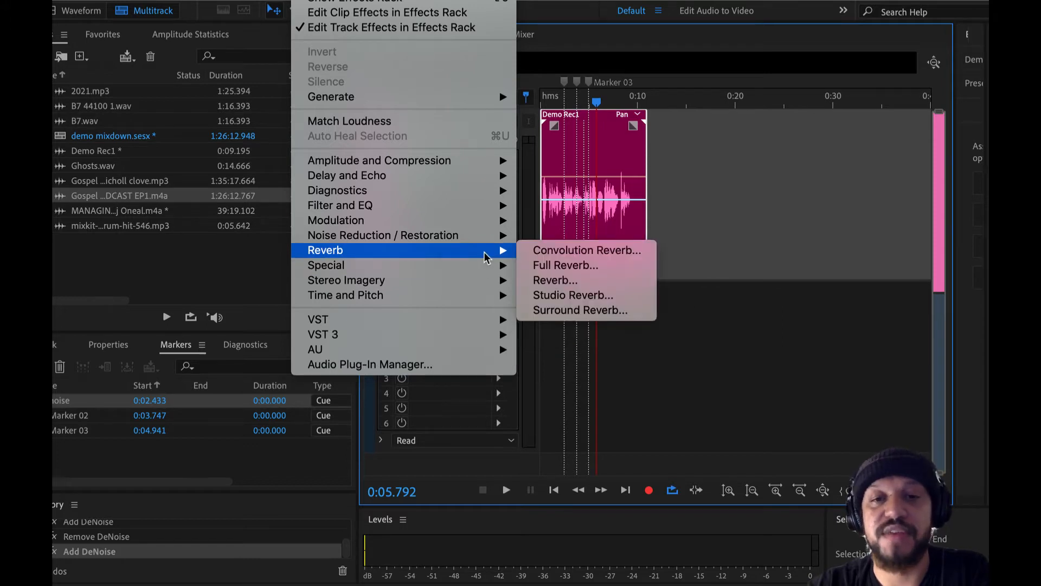
{"action": "mouse_move", "coordinate": [488, 237]}
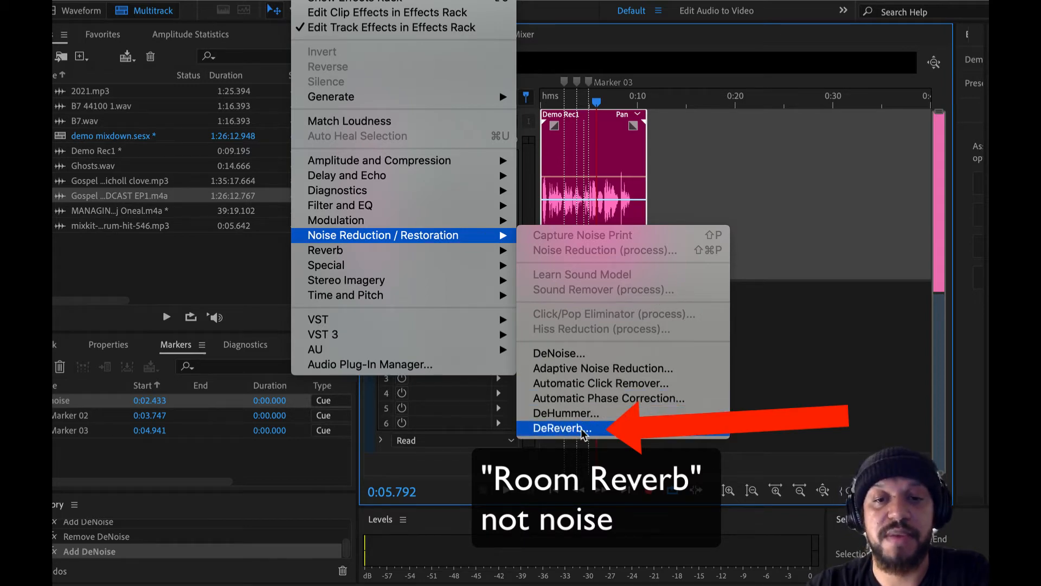
{"action": "left_click", "coordinate": [564, 428]}
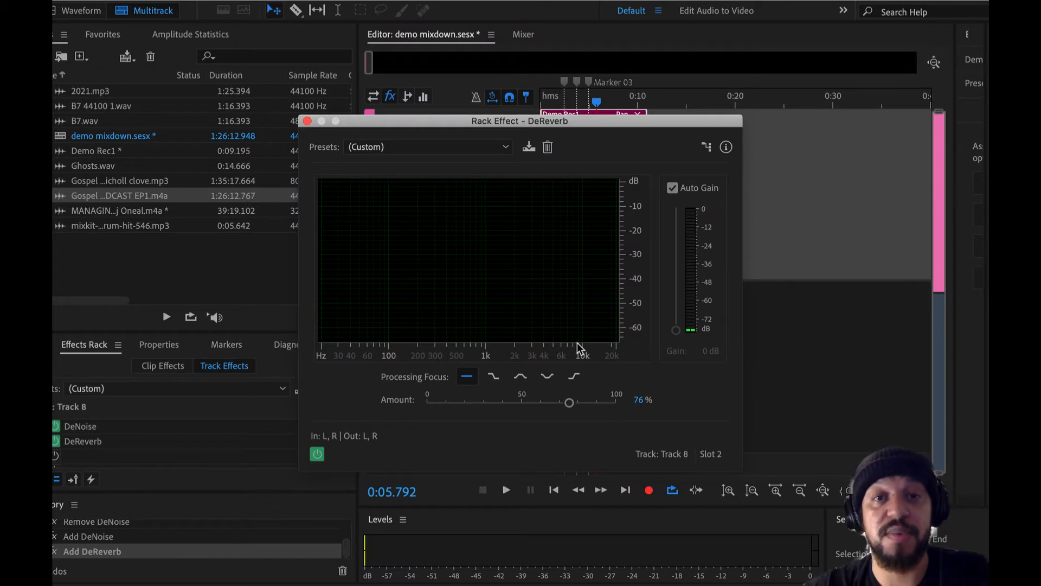
{"action": "key", "text": "space"}
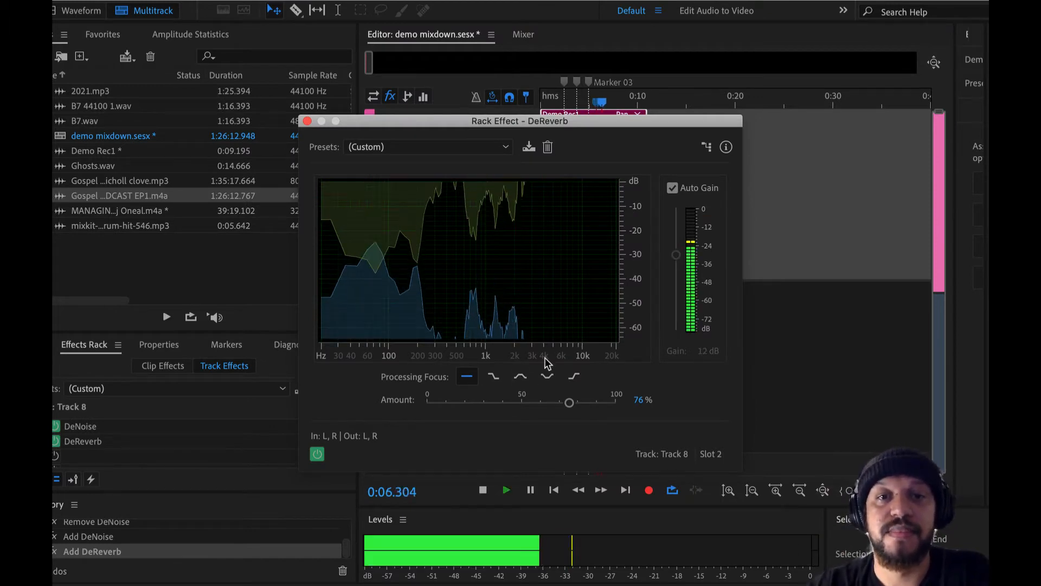
Load the Light Reverb Reduction preset in Track 8's DeReverb effect while the session plays.
{"action": "left_click", "coordinate": [440, 152]}
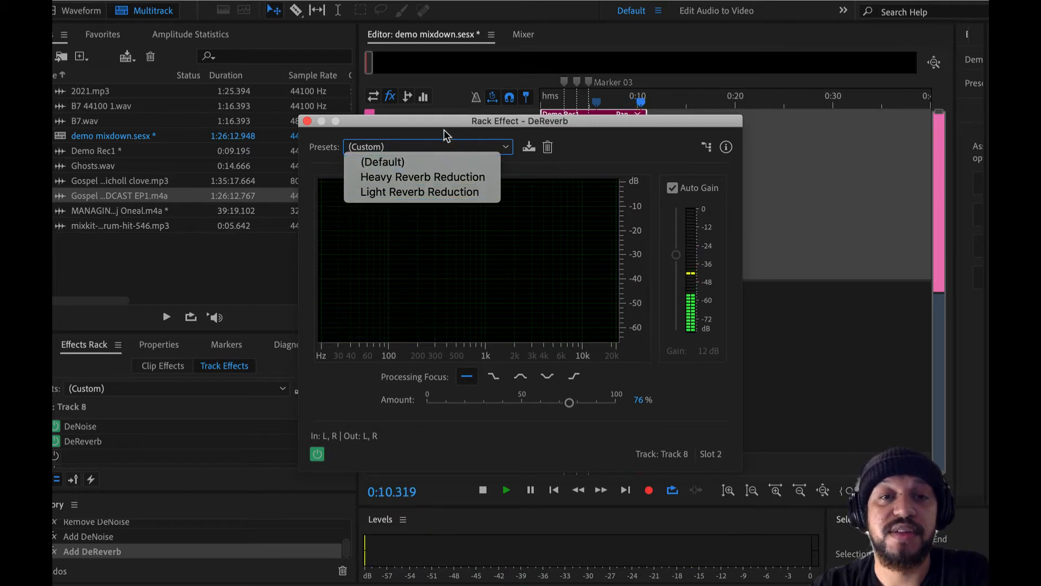
{"action": "left_click_drag", "start_coordinate": [442, 130], "coordinate": [476, 139]}
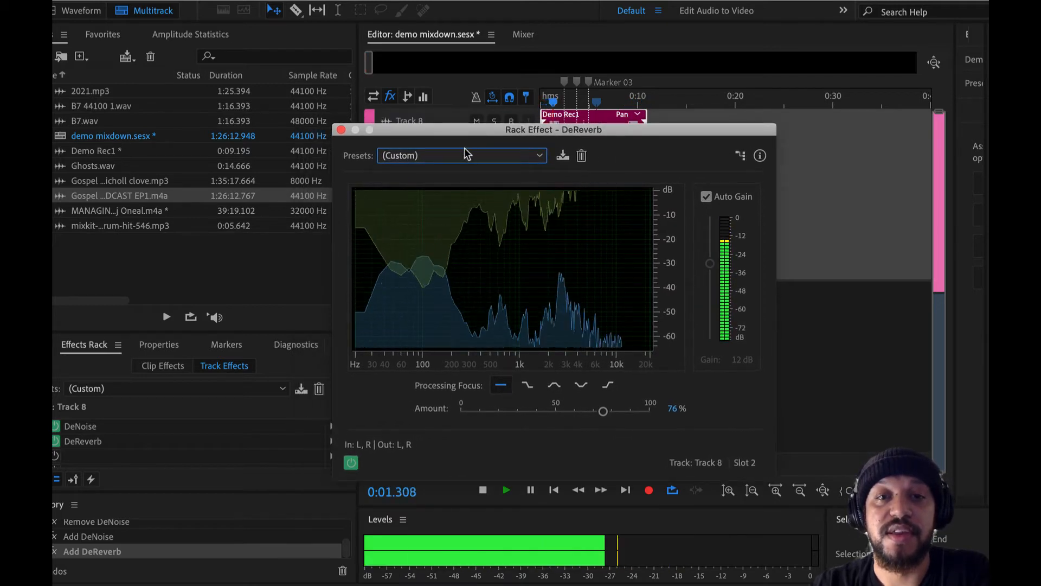
{"action": "left_click", "coordinate": [461, 152]}
{"action": "left_click", "coordinate": [458, 146]}
{"action": "key", "text": "space"}
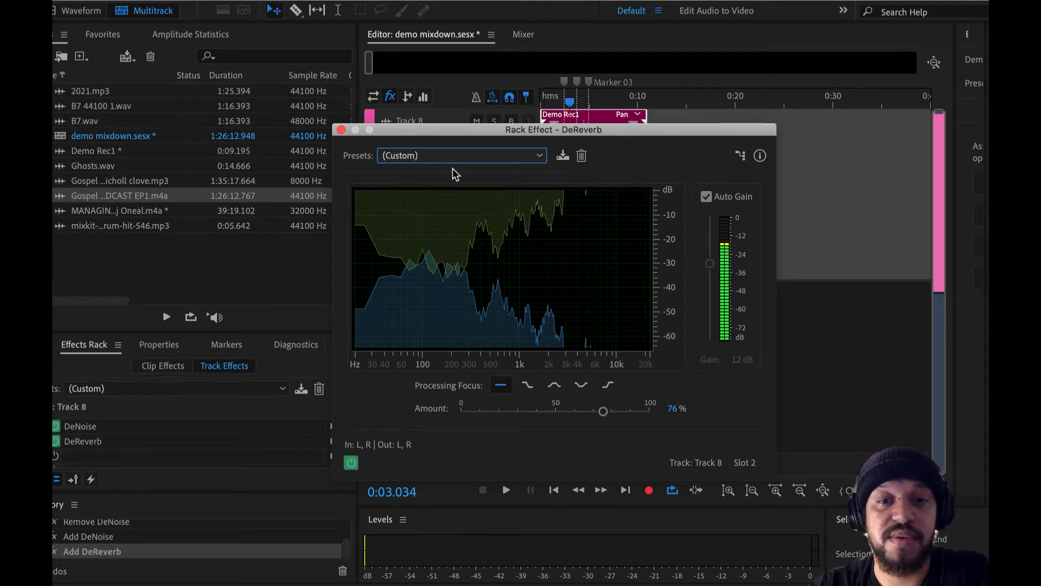
{"action": "key", "text": "space"}
{"action": "left_click", "coordinate": [453, 157]}
{"action": "left_click", "coordinate": [450, 200]}
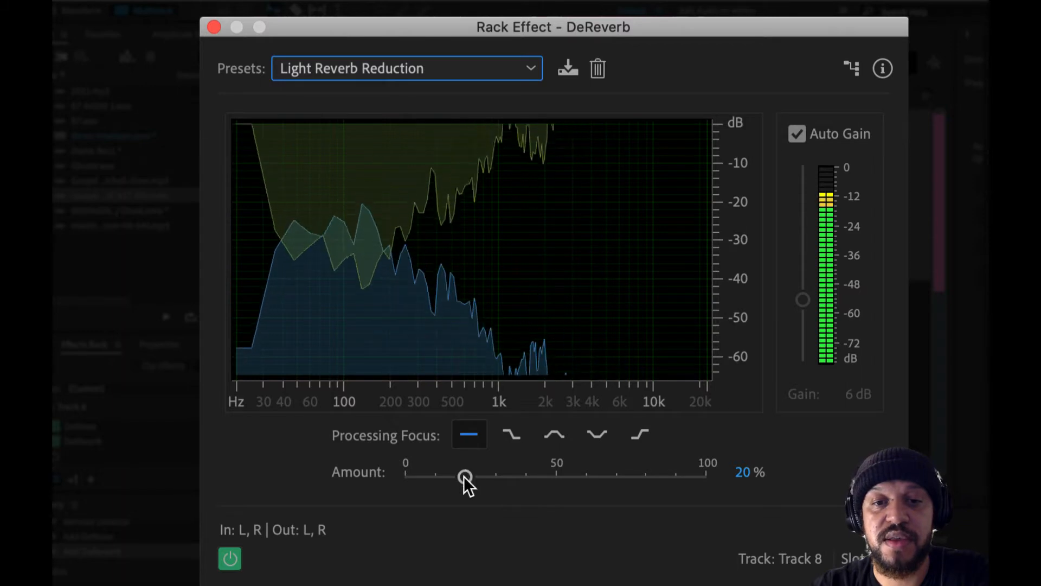
Raise the DeReverb amount to 100% and try the high, mid and all-frequency processing focus options.
{"action": "left_click_drag", "start_coordinate": [498, 412], "coordinate": [576, 407]}
{"action": "left_click_drag", "start_coordinate": [589, 470], "coordinate": [769, 482]}
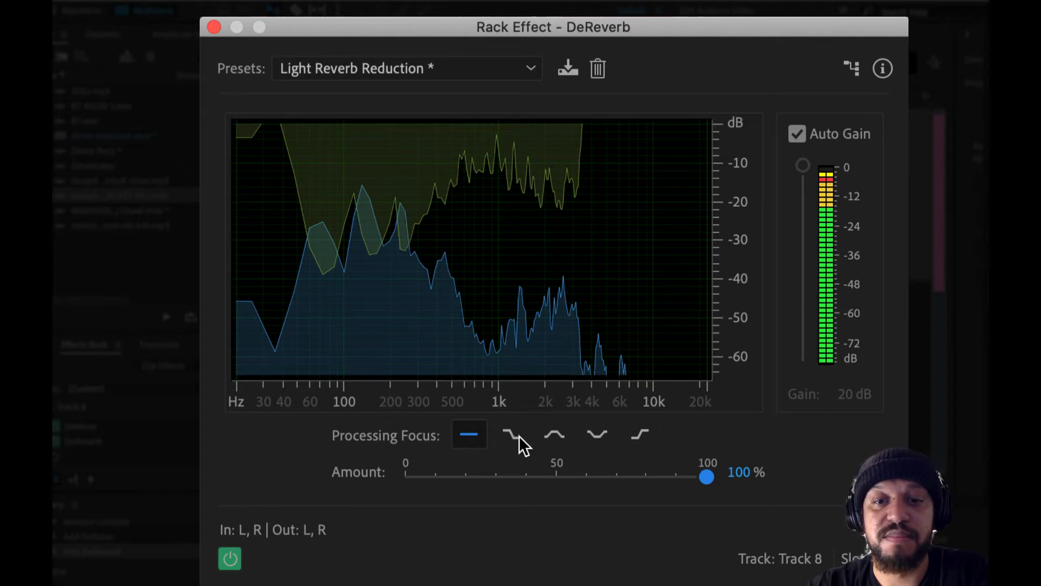
{"action": "left_click", "coordinate": [641, 435]}
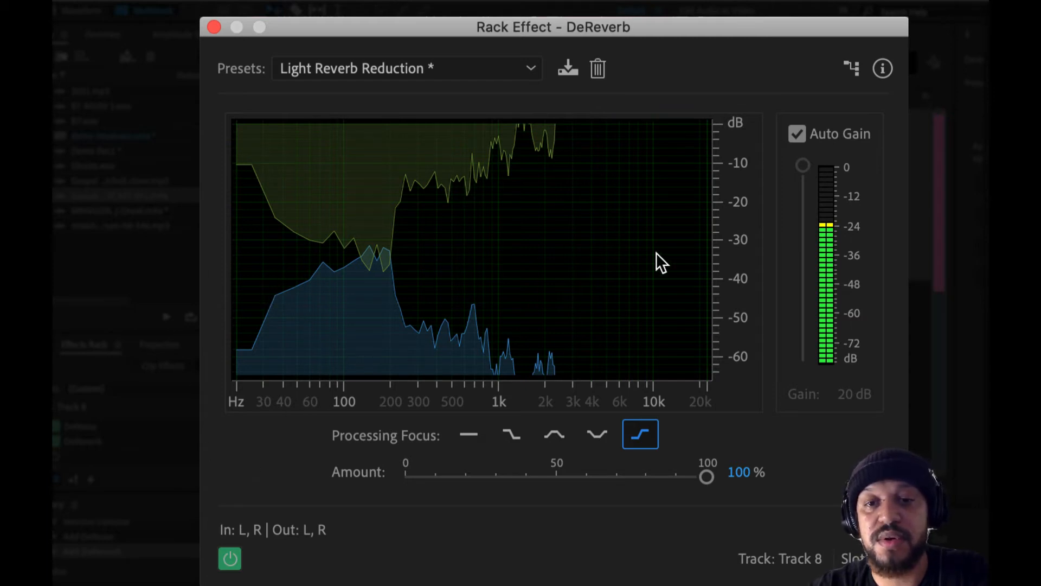
{"action": "left_click", "coordinate": [555, 437]}
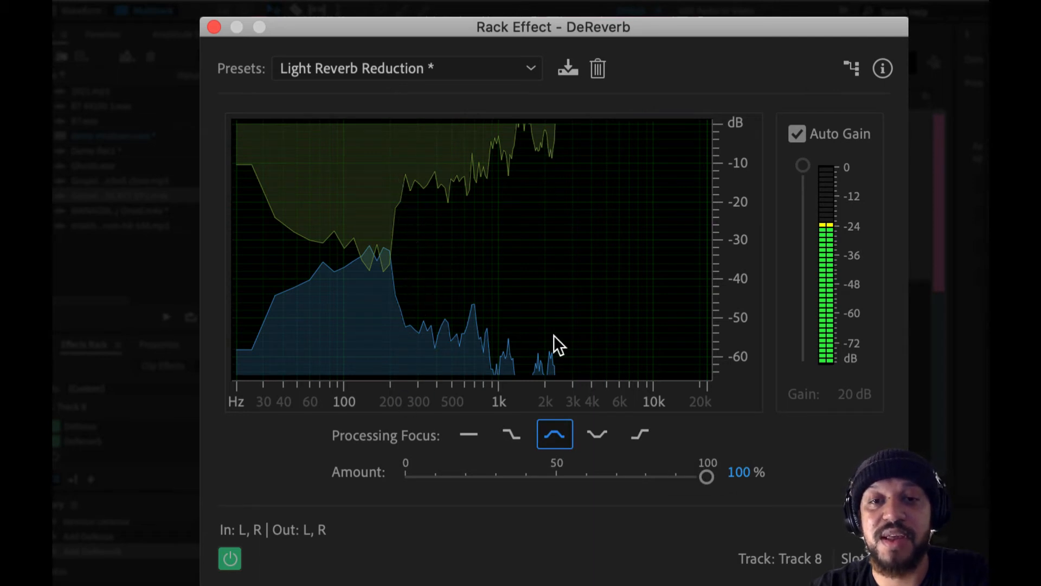
{"action": "left_click", "coordinate": [470, 434]}
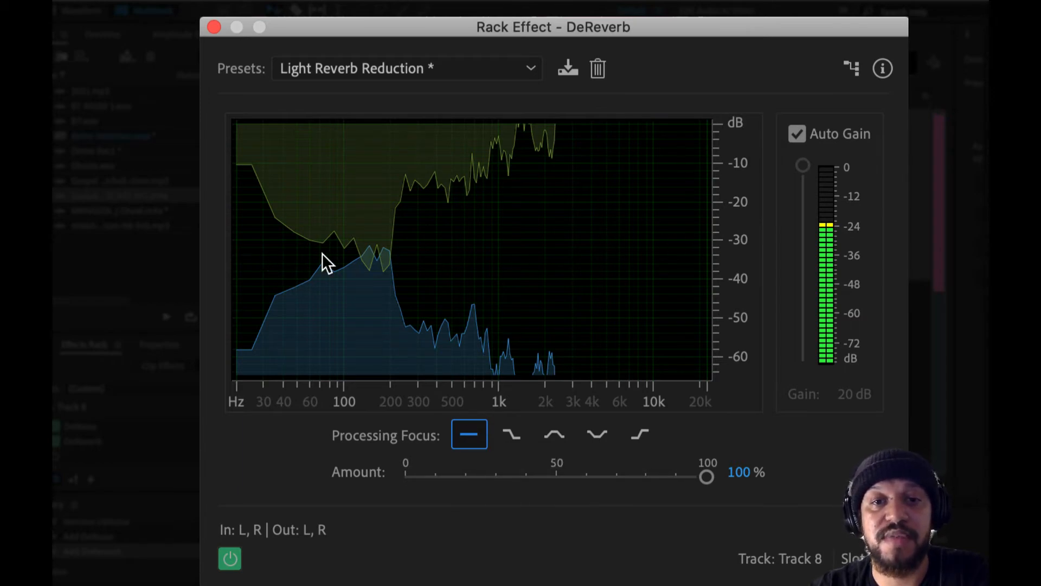
{"action": "left_click", "coordinate": [213, 27]}
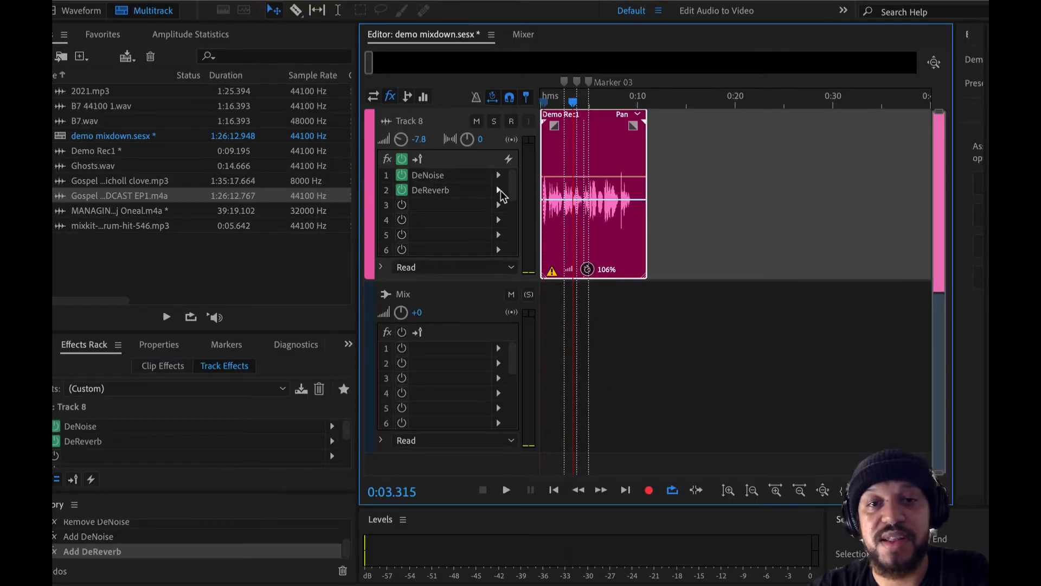
Remove the DeReverb and DeNoise effects from Track 8.
{"action": "left_click", "coordinate": [499, 190]}
{"action": "left_click", "coordinate": [562, 221]}
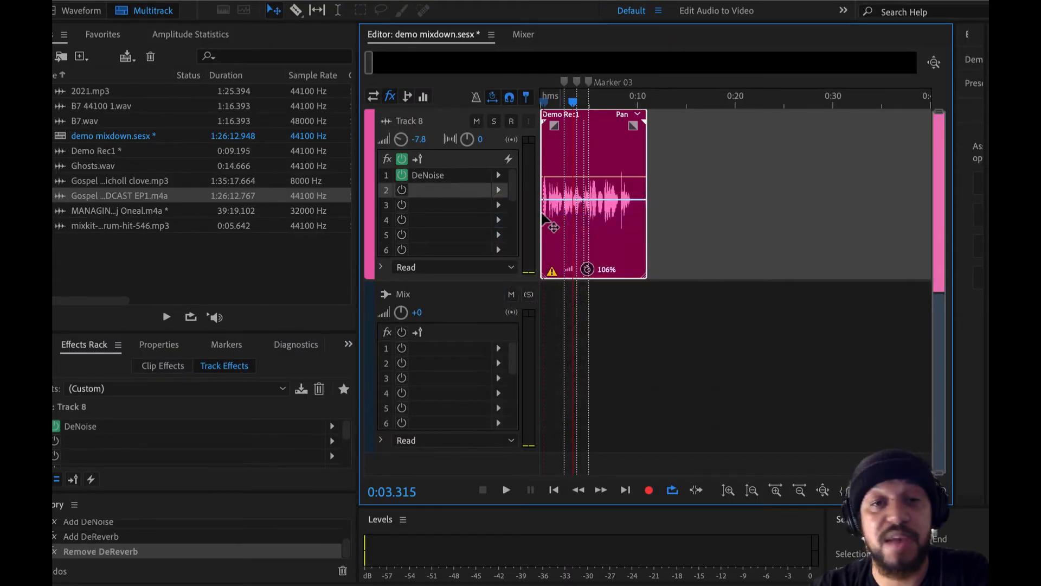
{"action": "left_click", "coordinate": [500, 175]}
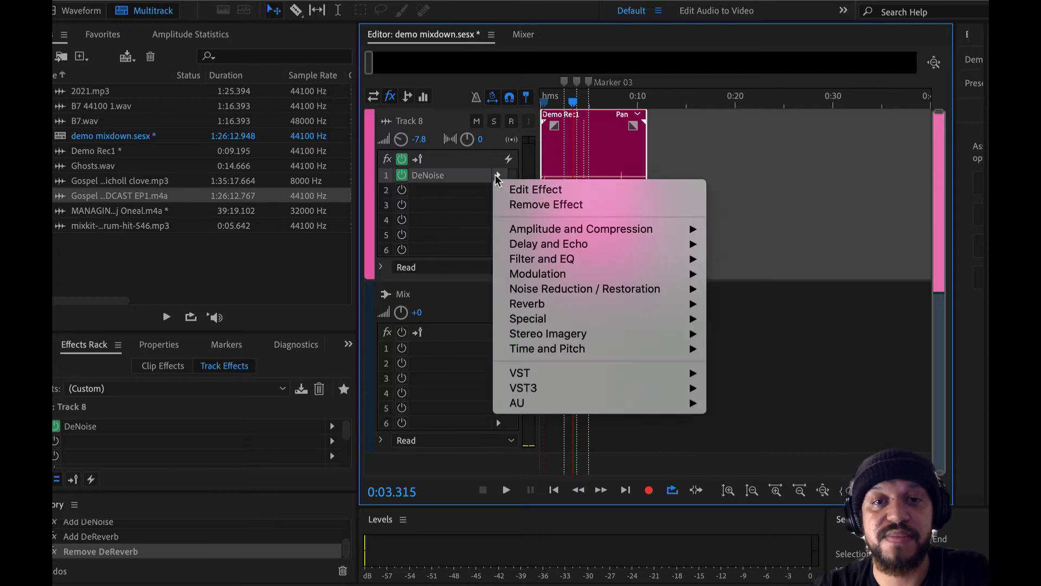
{"action": "left_click", "coordinate": [514, 206]}
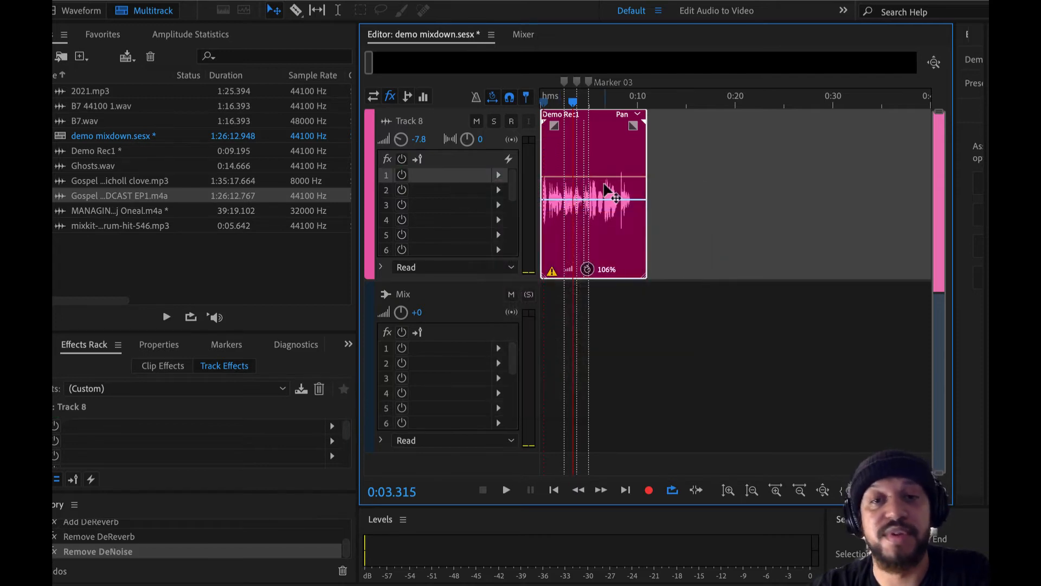
Show Demo Rec1 in the waveform editor and select the entire recording.
{"action": "scroll", "coordinate": [589, 198], "scroll_direction": "down", "scroll_amount": 3}
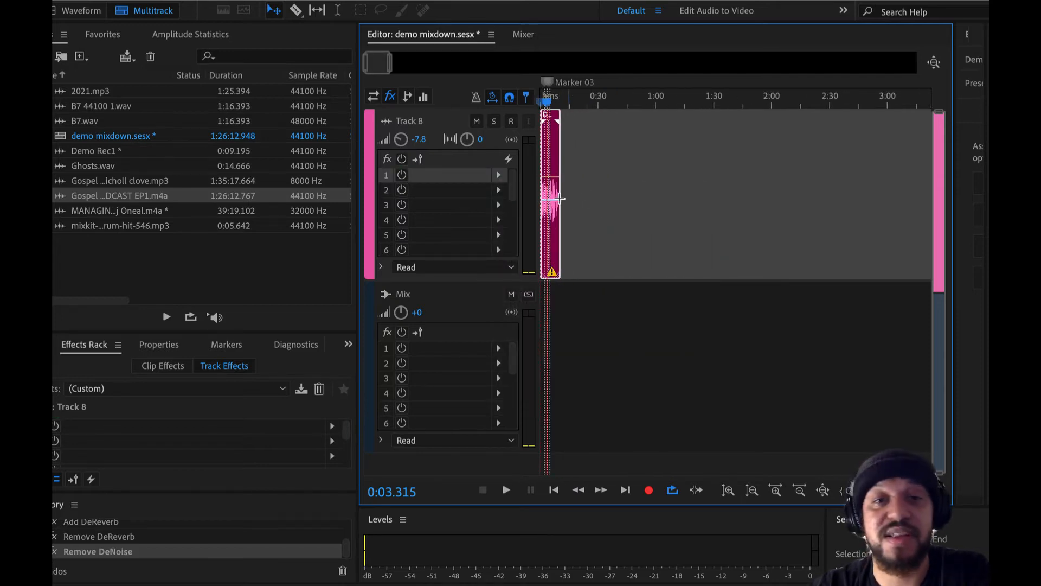
{"action": "scroll", "coordinate": [570, 199], "scroll_direction": "up", "scroll_amount": 3}
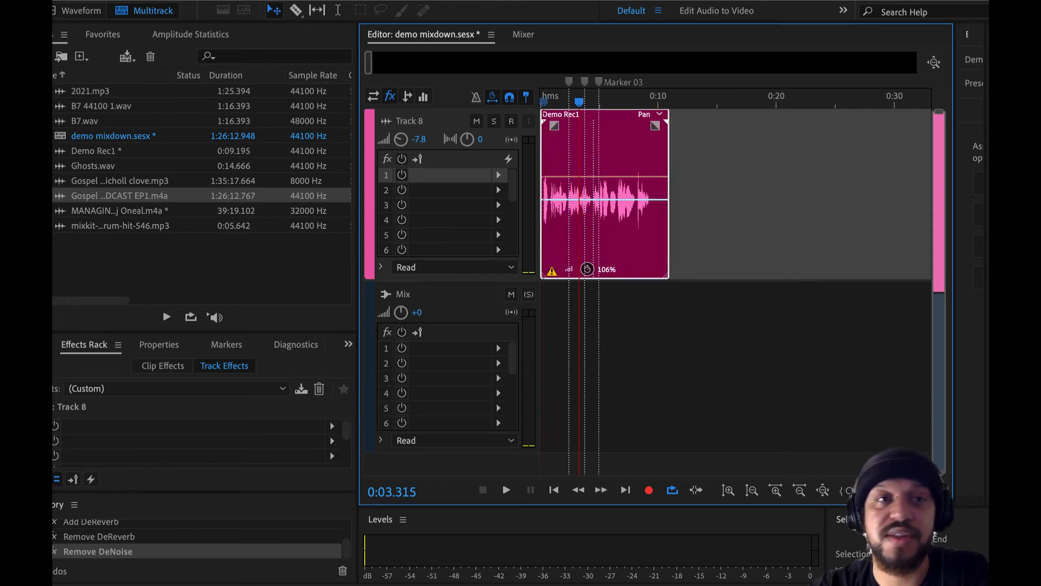
{"action": "left_click", "coordinate": [88, 9]}
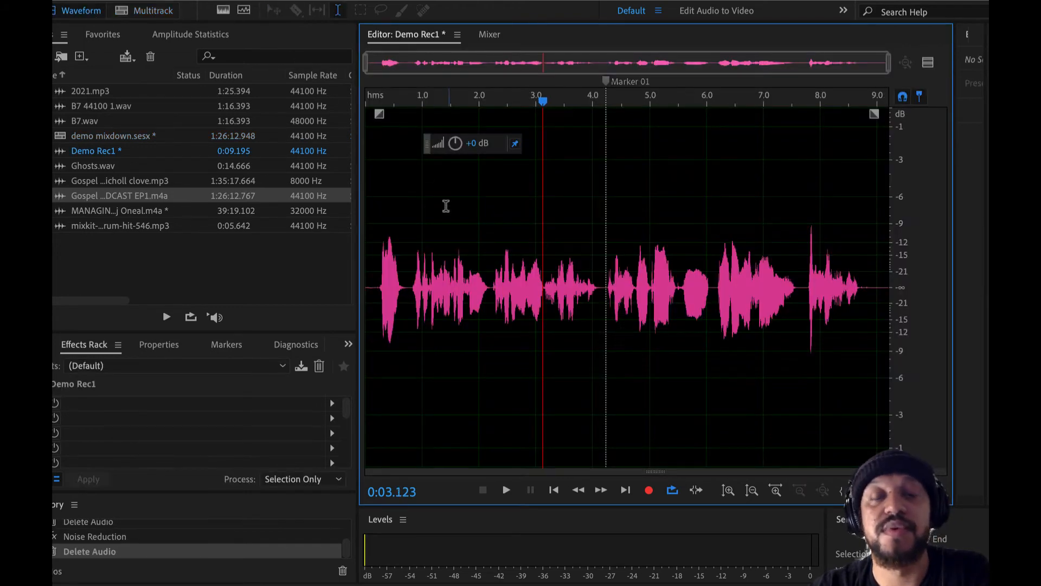
{"action": "left_click", "coordinate": [381, 230]}
{"action": "scroll", "coordinate": [380, 230], "scroll_direction": "up", "scroll_amount": 1}
{"action": "key", "text": "super+a"}
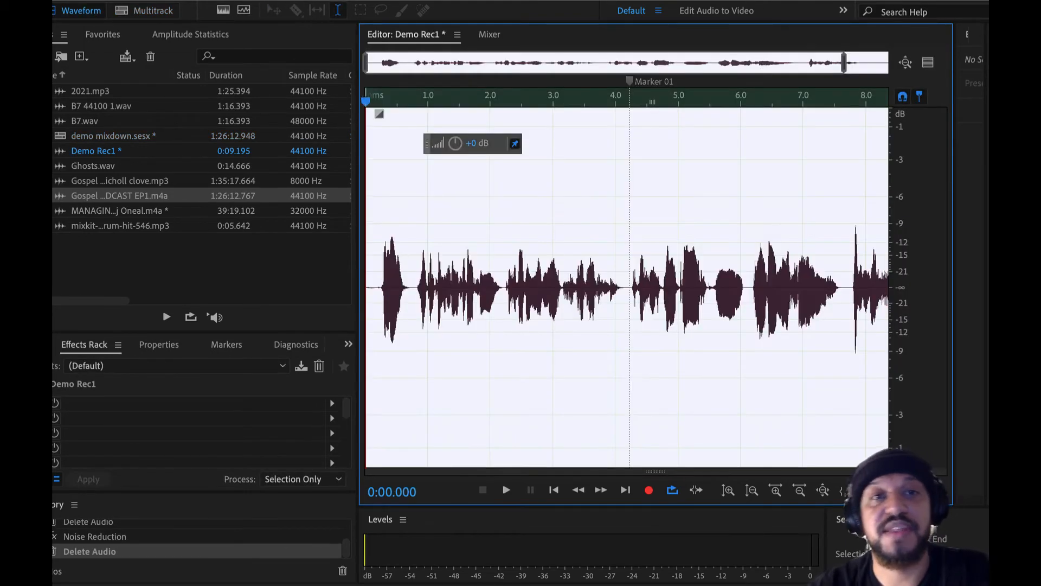
Open DeReverb for the selected audio with the Light Reverb Reduction preset, and look at the preset saving dialog without saving.
{"action": "left_click", "coordinate": [307, 1]}
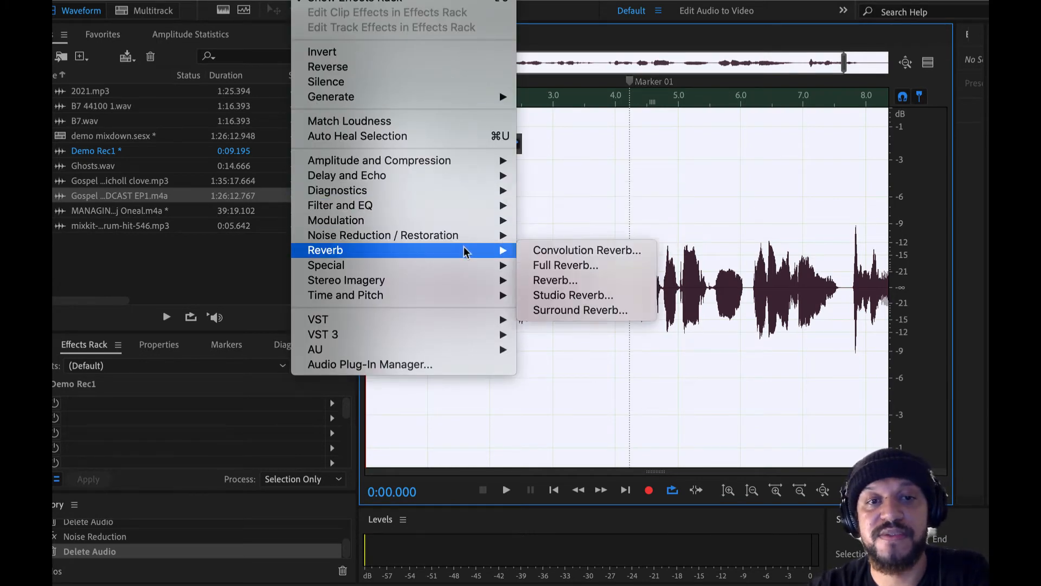
{"action": "mouse_move", "coordinate": [474, 235]}
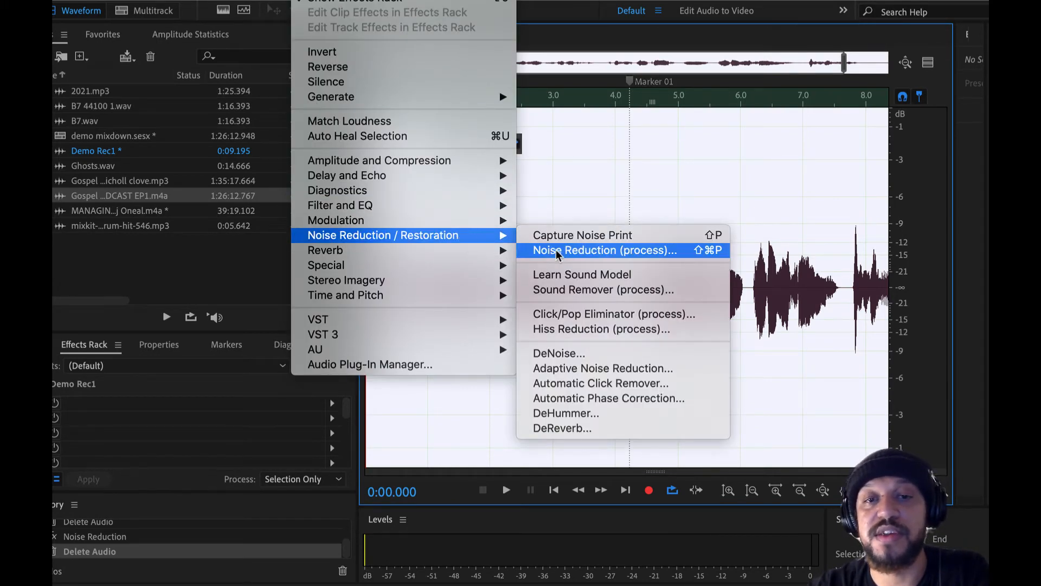
{"action": "left_click", "coordinate": [582, 423]}
{"action": "left_click", "coordinate": [474, 143]}
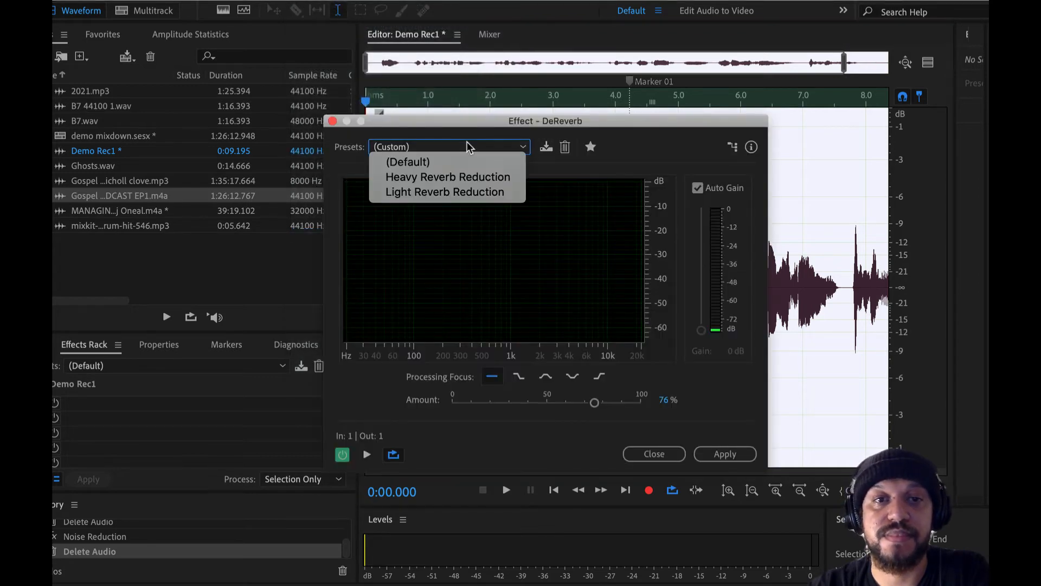
{"action": "left_click", "coordinate": [457, 192]}
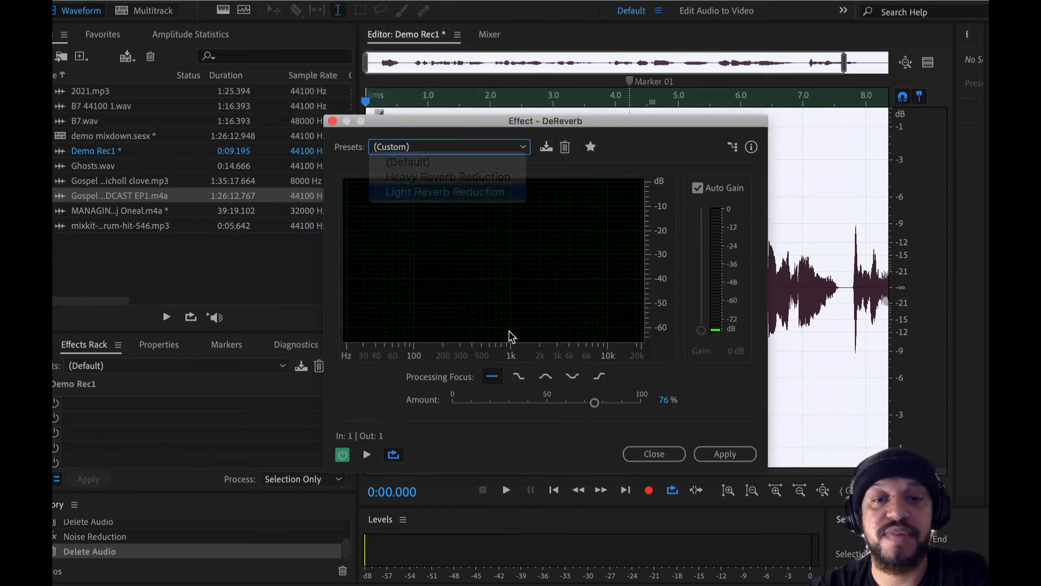
{"action": "left_click", "coordinate": [546, 147]}
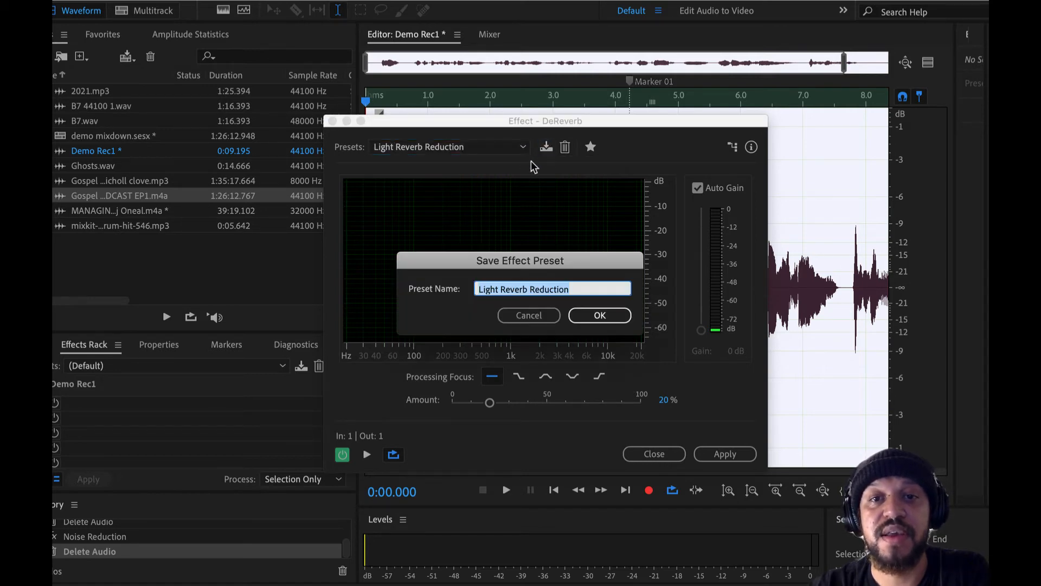
{"action": "left_click", "coordinate": [541, 315]}
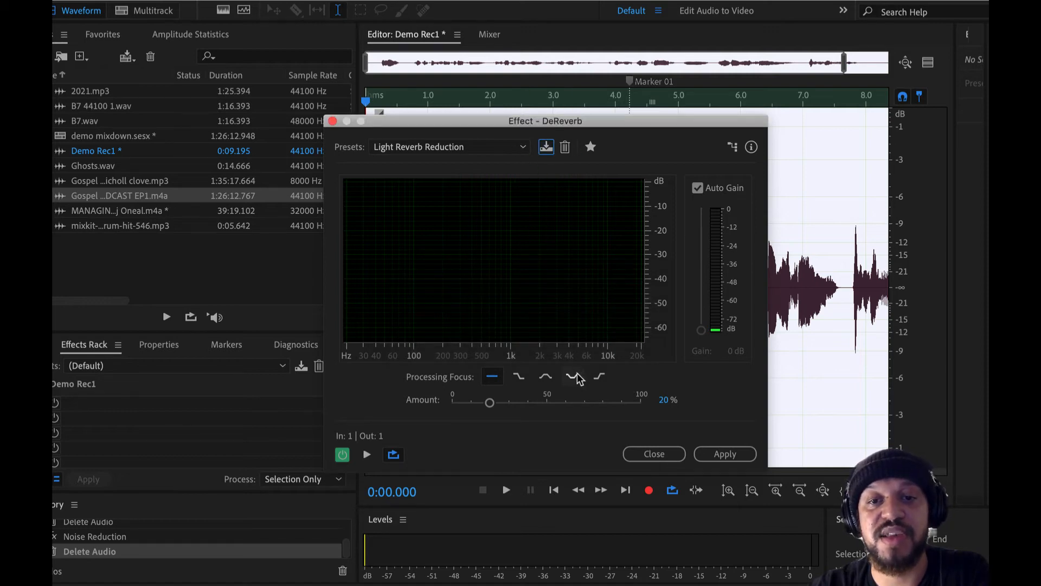
Set DeReverb to focus on low and high frequencies with a 75% amount, and save the settings as the preset "demo sound".
{"action": "left_click", "coordinate": [572, 379]}
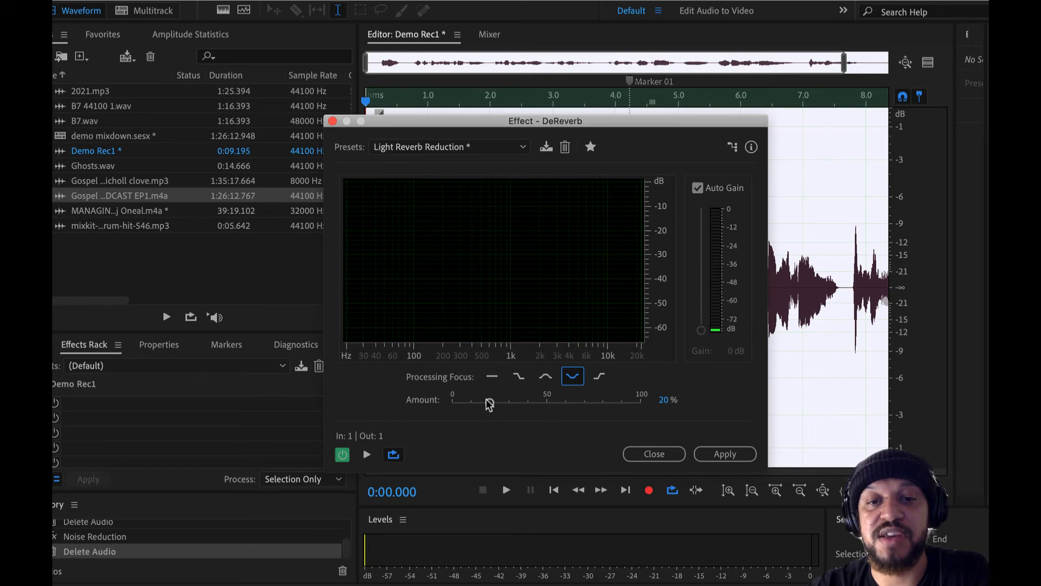
{"action": "left_click_drag", "start_coordinate": [489, 401], "coordinate": [589, 403]}
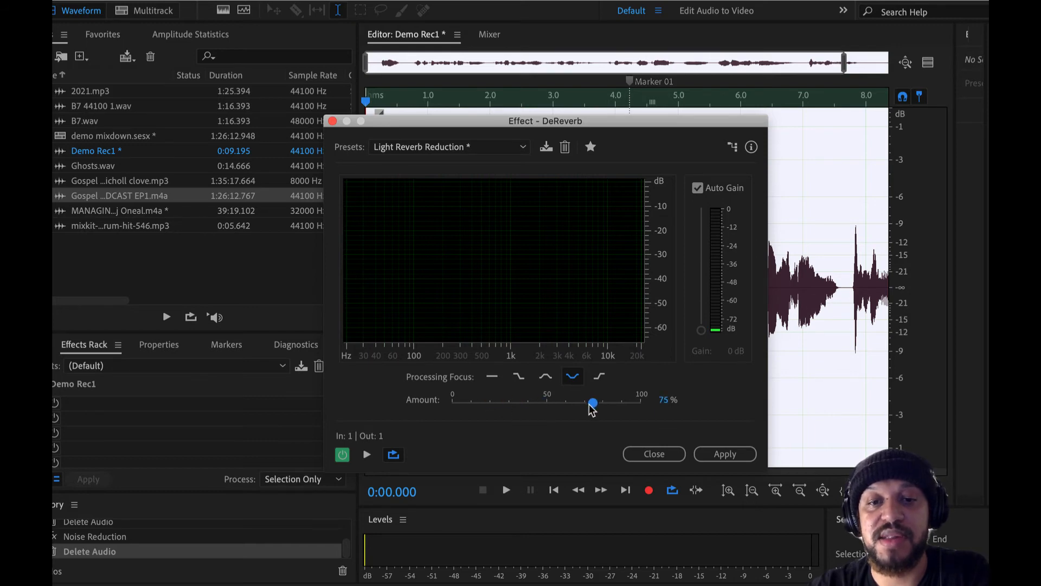
{"action": "left_click", "coordinate": [547, 147]}
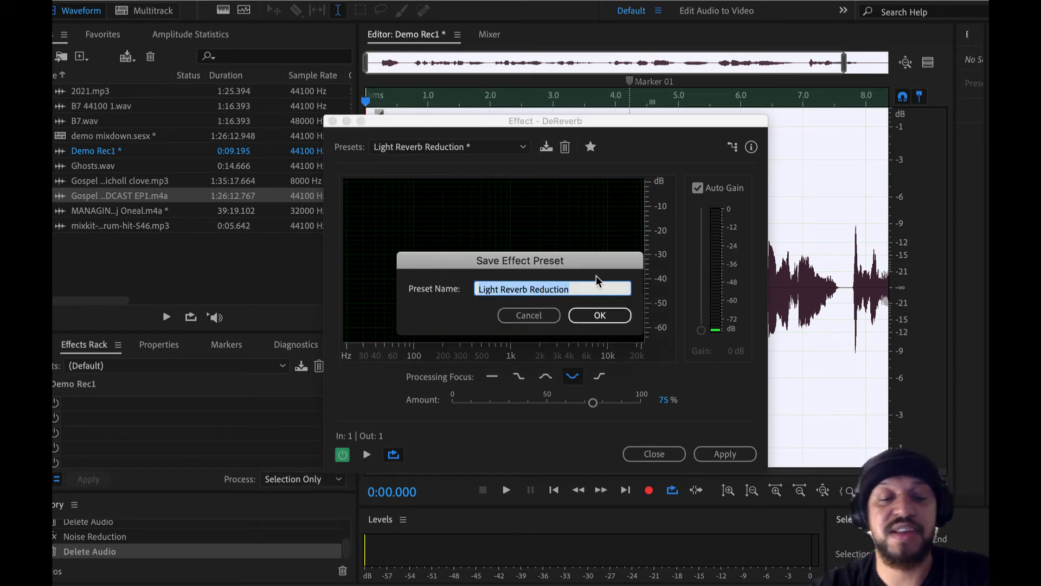
{"action": "type", "text": "demo sound"}
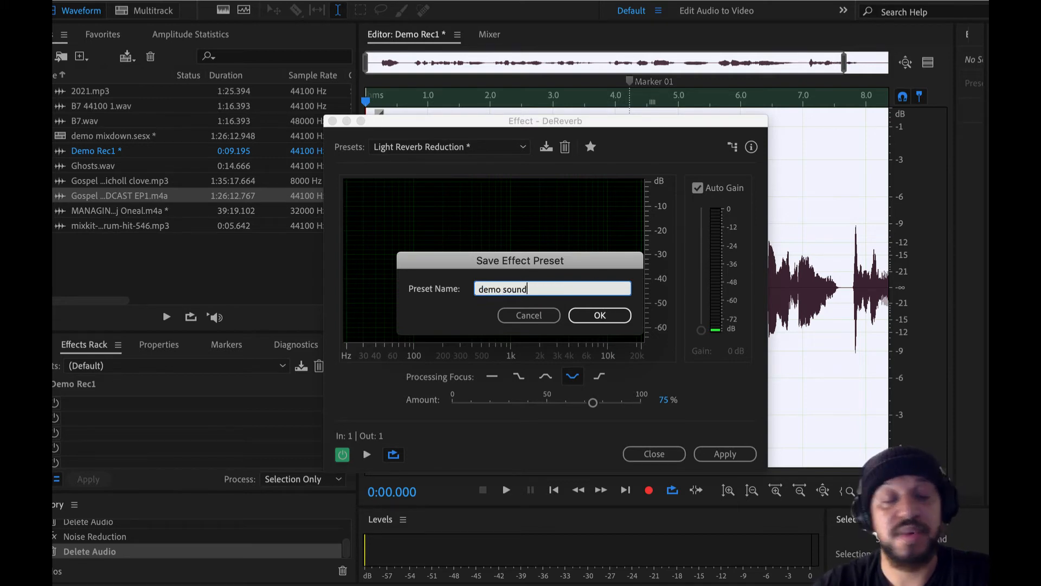
{"action": "left_click", "coordinate": [600, 316]}
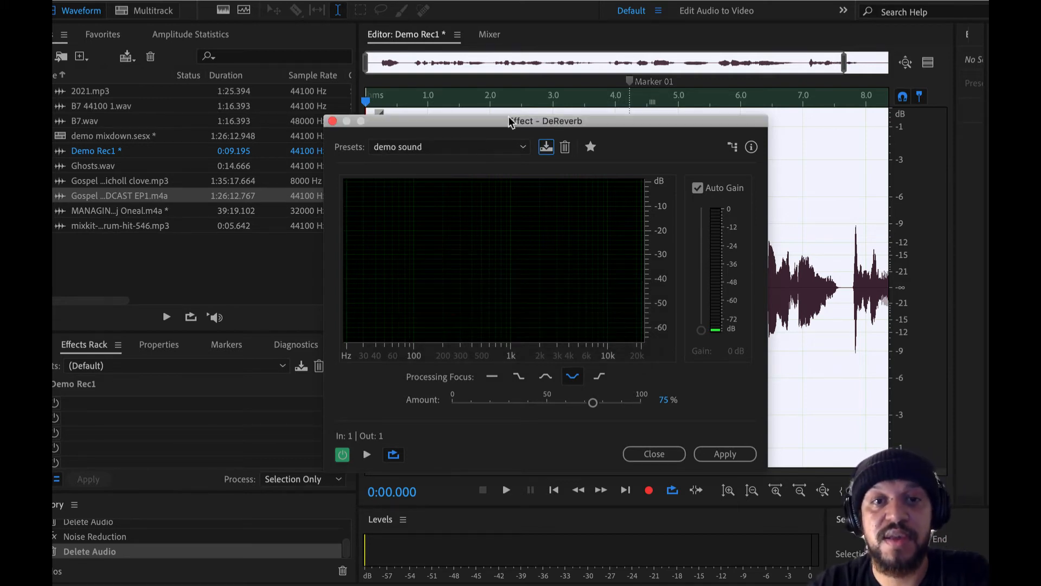
{"action": "left_click", "coordinate": [449, 147]}
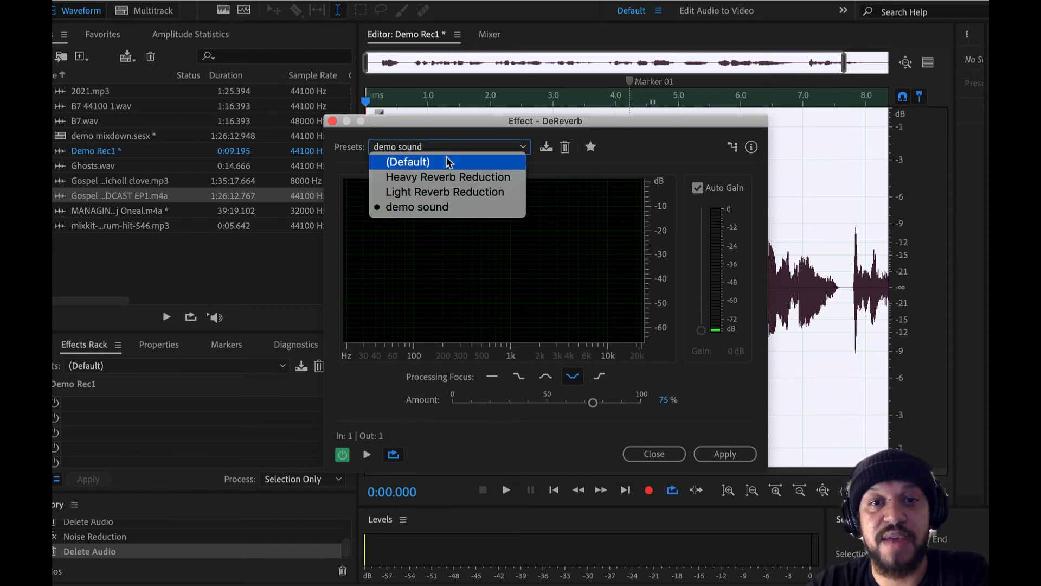
{"action": "left_click", "coordinate": [534, 266]}
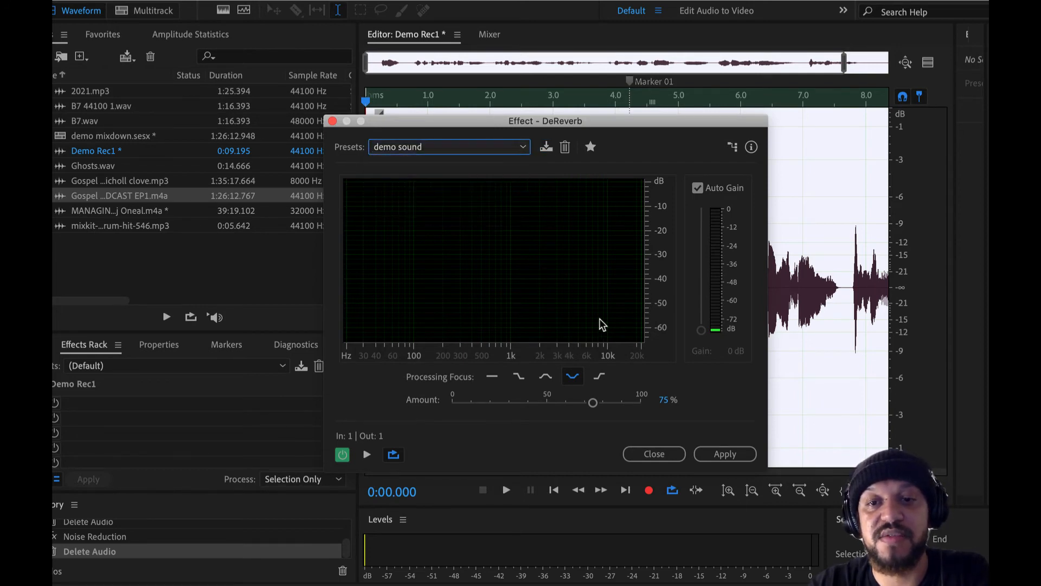
Try the "demo sound" DeReverb settings on the whole recording, listen to the processed audio, and undo the effect.
{"action": "left_click_drag", "start_coordinate": [689, 126], "coordinate": [378, 25]}
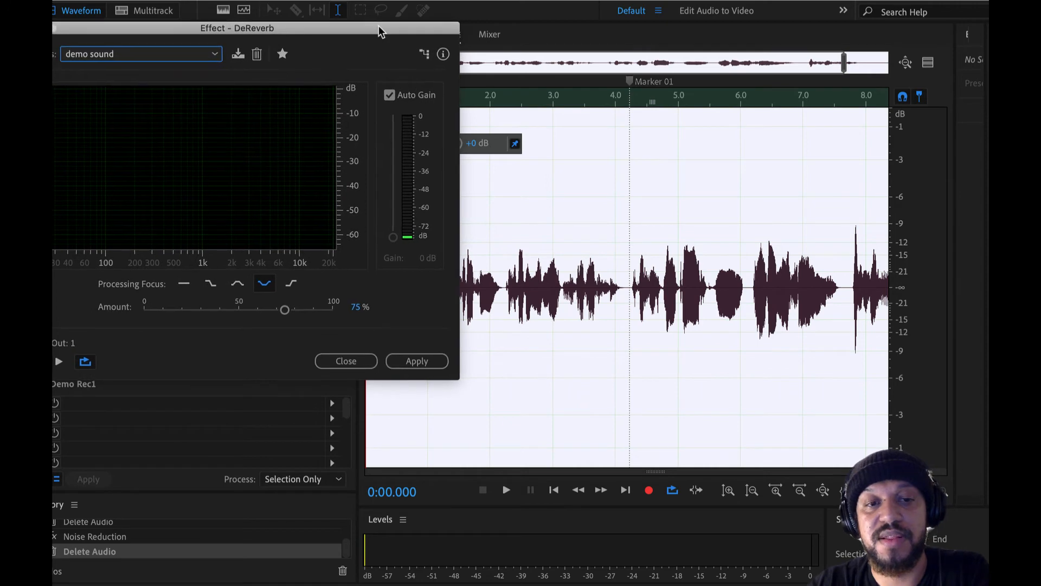
{"action": "left_click", "coordinate": [412, 365]}
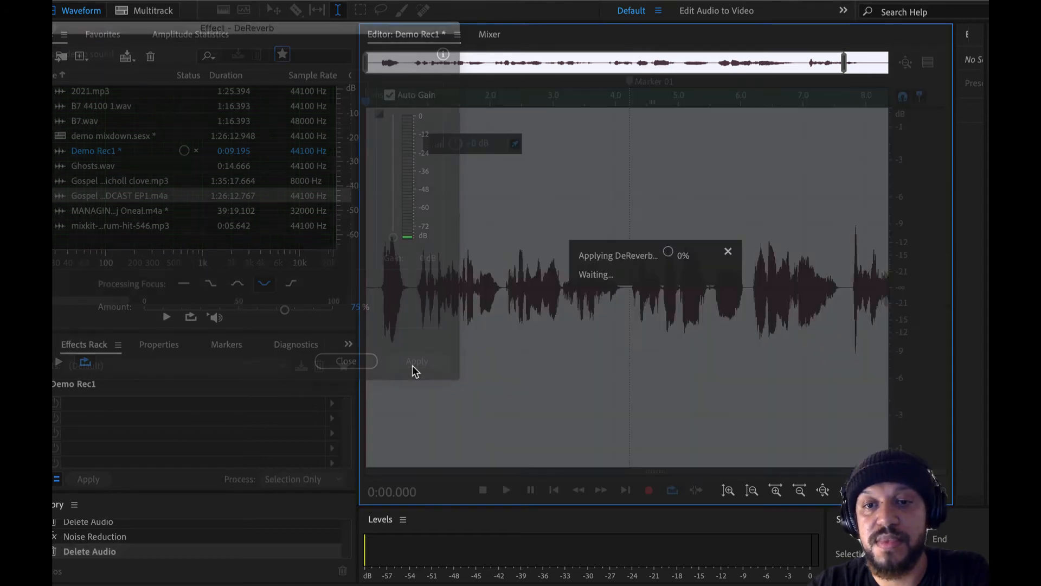
{"action": "key", "text": "ctrl+z"}
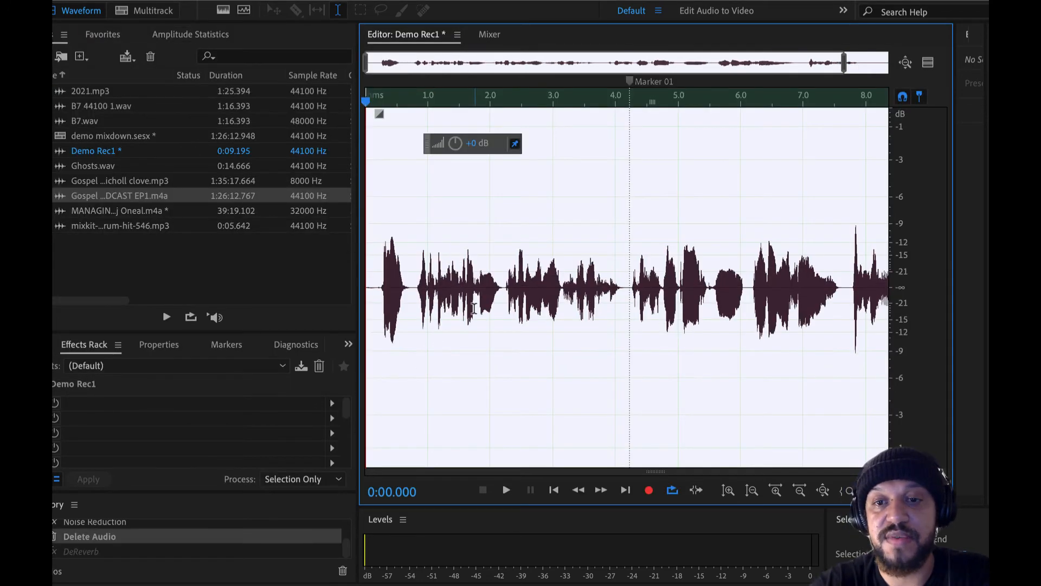
{"action": "key", "text": "ctrl+shift+z"}
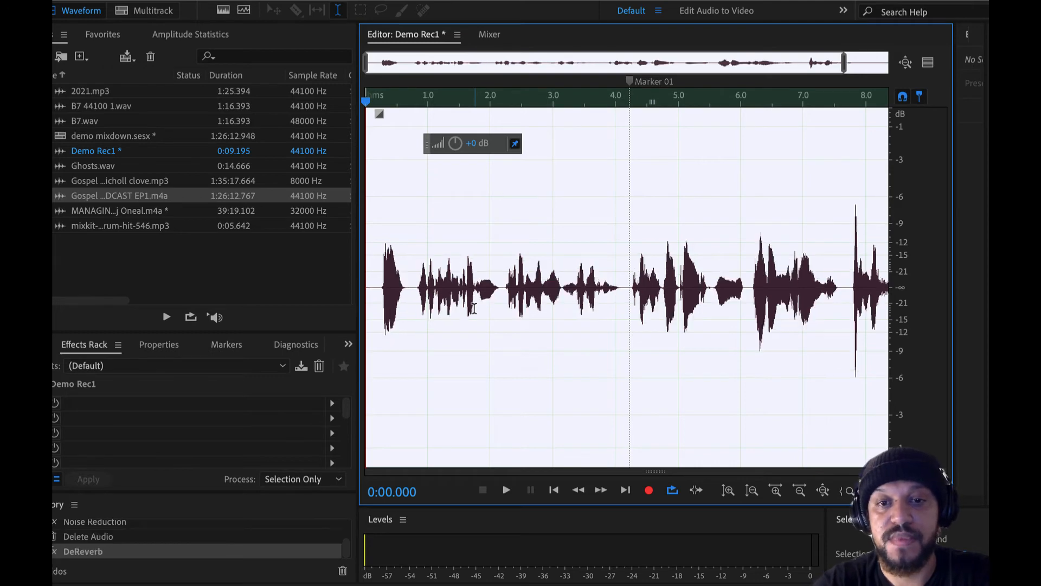
{"action": "left_click", "coordinate": [379, 286]}
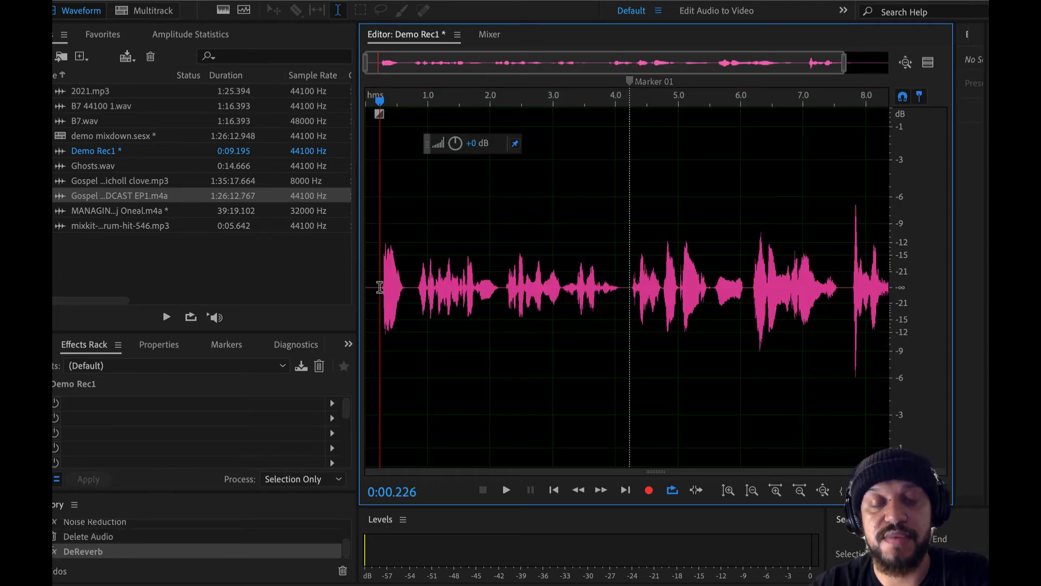
{"action": "key", "text": "space"}
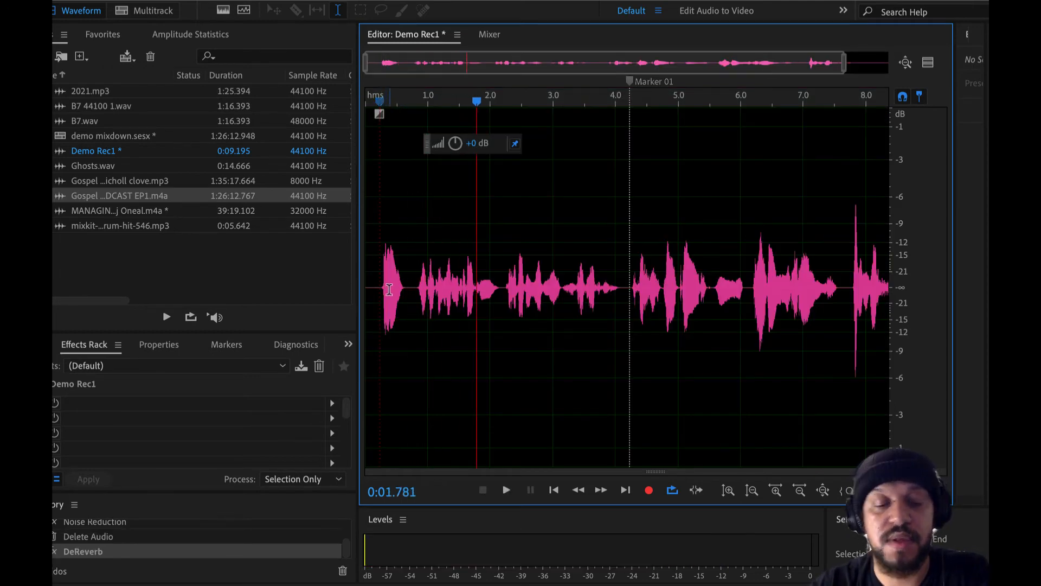
{"action": "key", "text": "ctrl+z"}
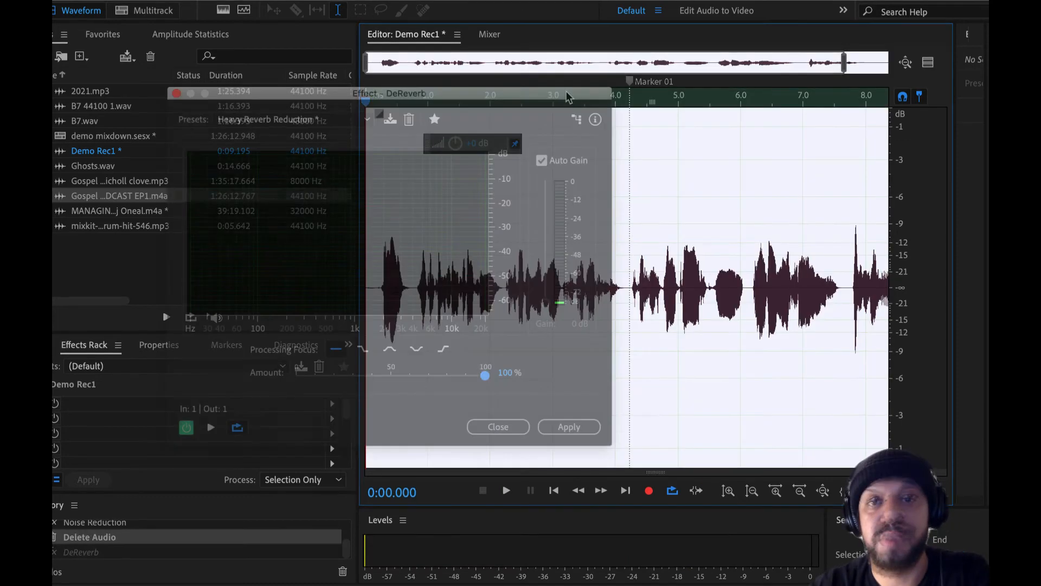
Preview the recording with DeReverb bypassed, and apply the re-enabled effect using modified Heavy Reverb Reduction at 100% with focus on all frequencies.
{"action": "left_click_drag", "start_coordinate": [566, 93], "coordinate": [473, 124]}
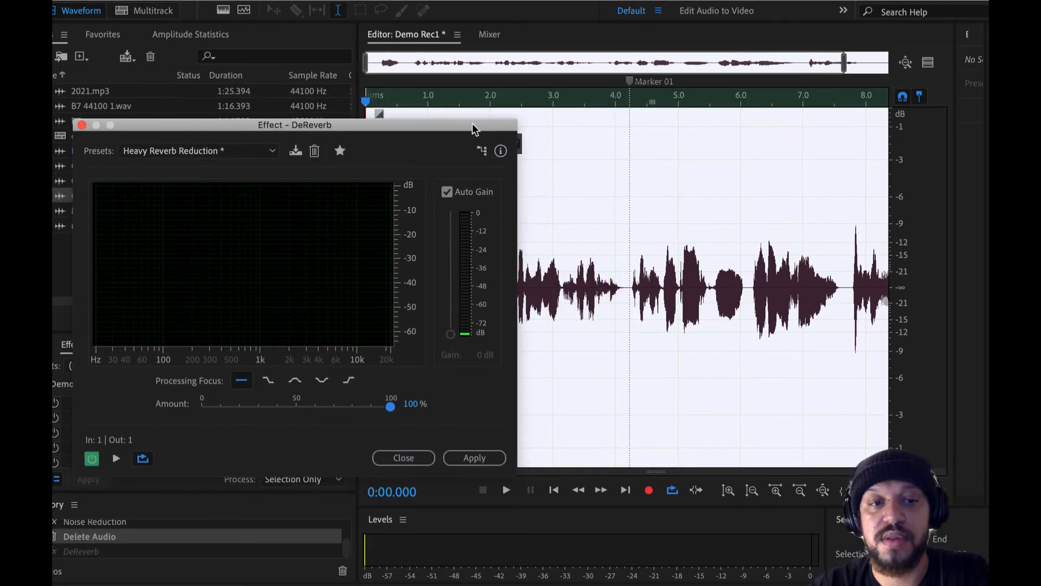
{"action": "left_click", "coordinate": [92, 460]}
{"action": "key", "text": "space"}
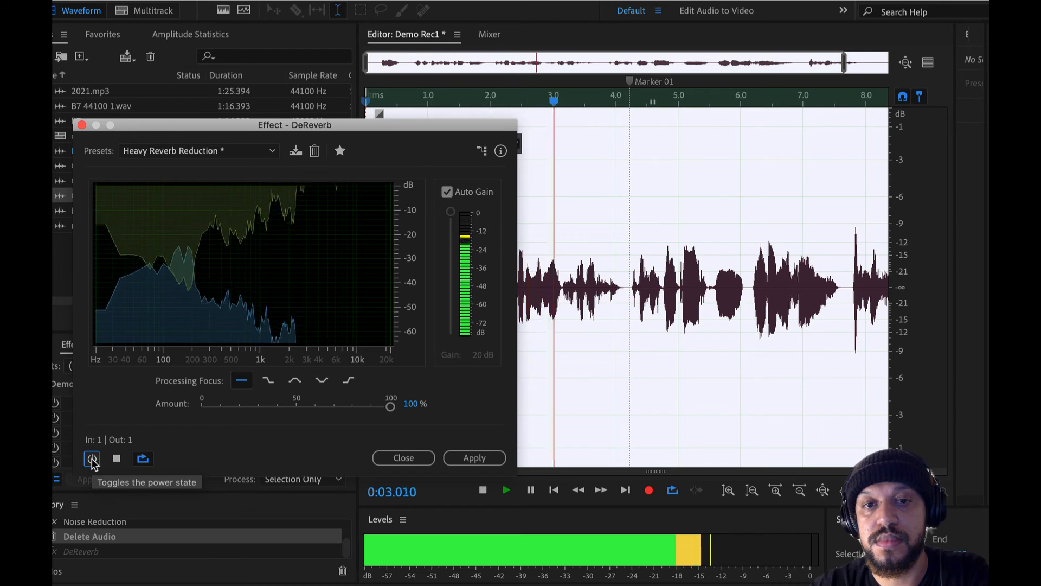
{"action": "key", "text": "space"}
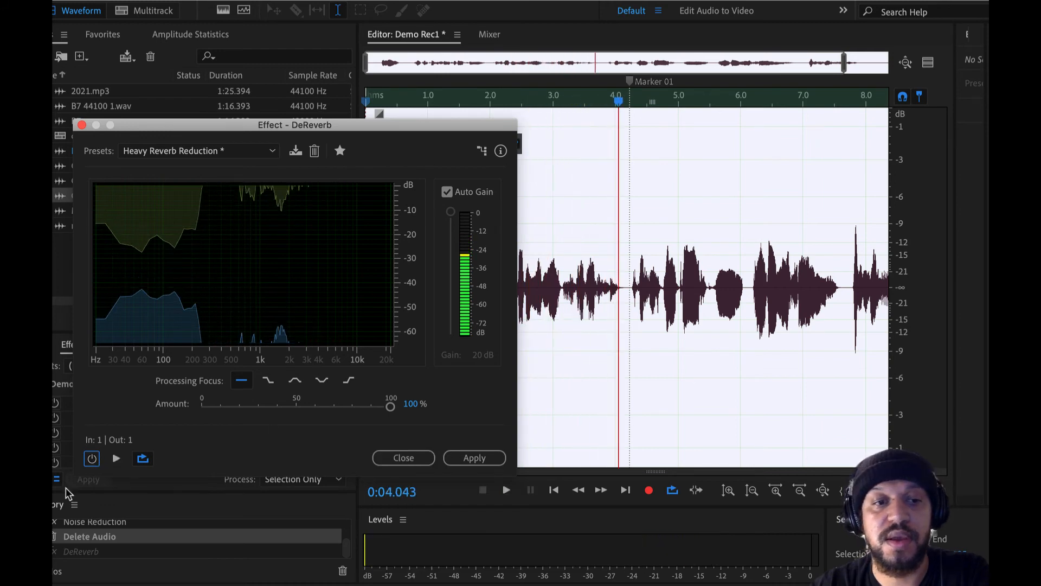
{"action": "left_click", "coordinate": [91, 459]}
{"action": "left_click", "coordinate": [474, 458]}
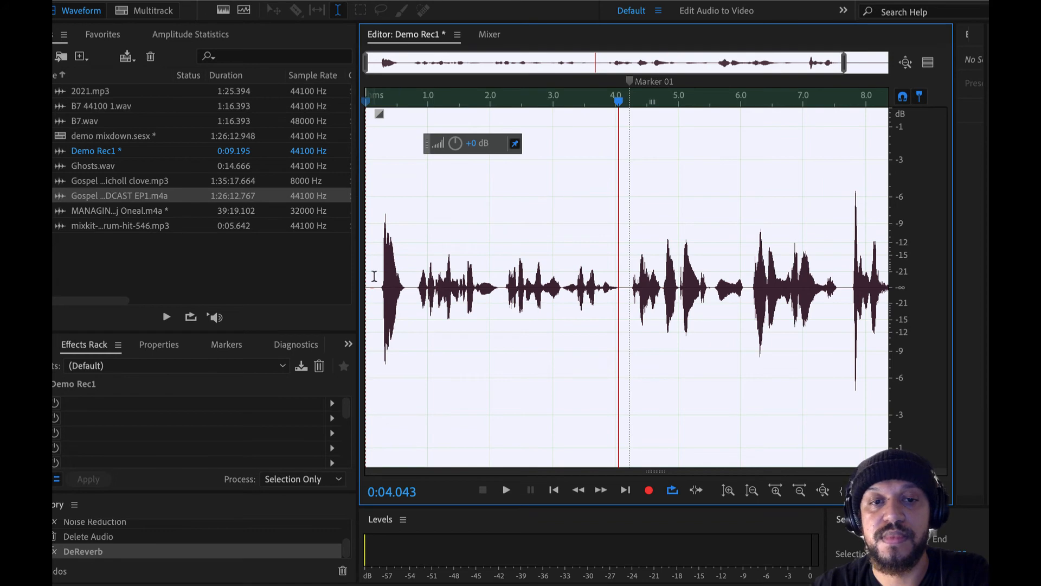
Play the processed recording from near its start, and undo DeReverb to listen to the original for comparison.
{"action": "left_click", "coordinate": [374, 276]}
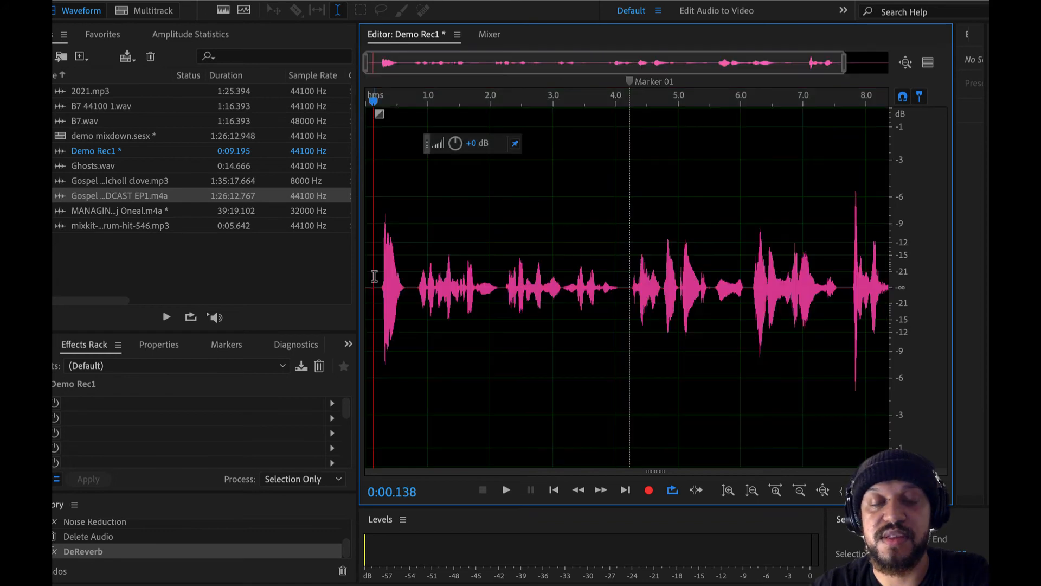
{"action": "key", "text": "space"}
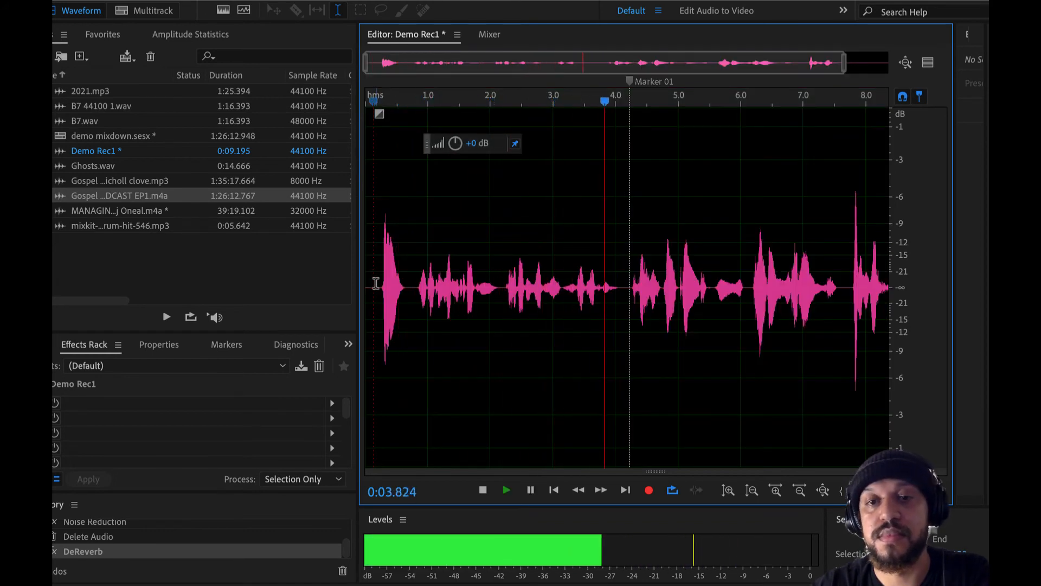
{"action": "key", "text": "space"}
{"action": "key", "text": "ctrl+z"}
{"action": "key", "text": "space"}
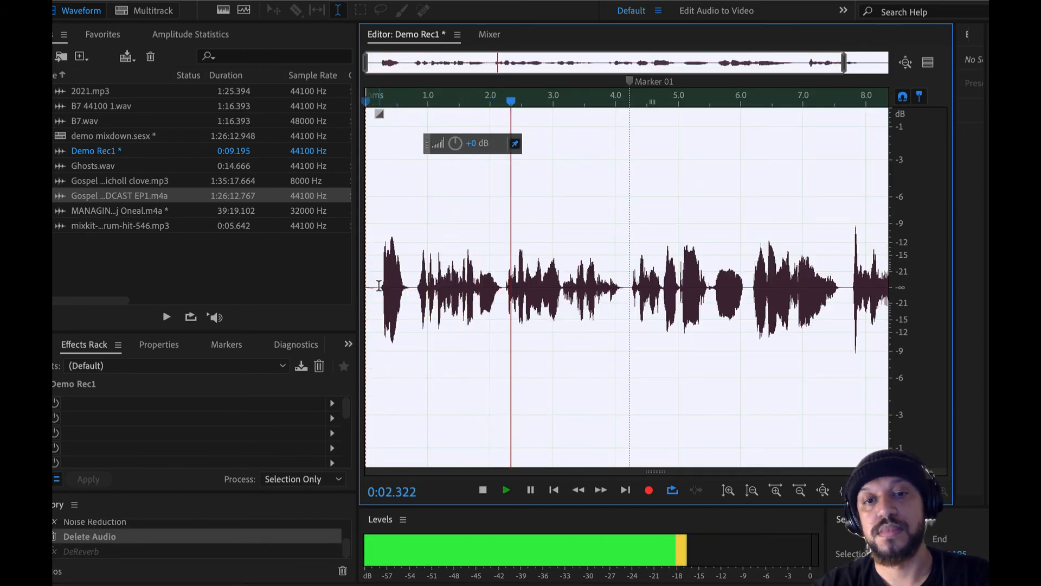
{"action": "key", "text": "space"}
Redo the DeReverb processing and play the recording from near its start.
{"action": "key", "text": "ctrl+shift+z"}
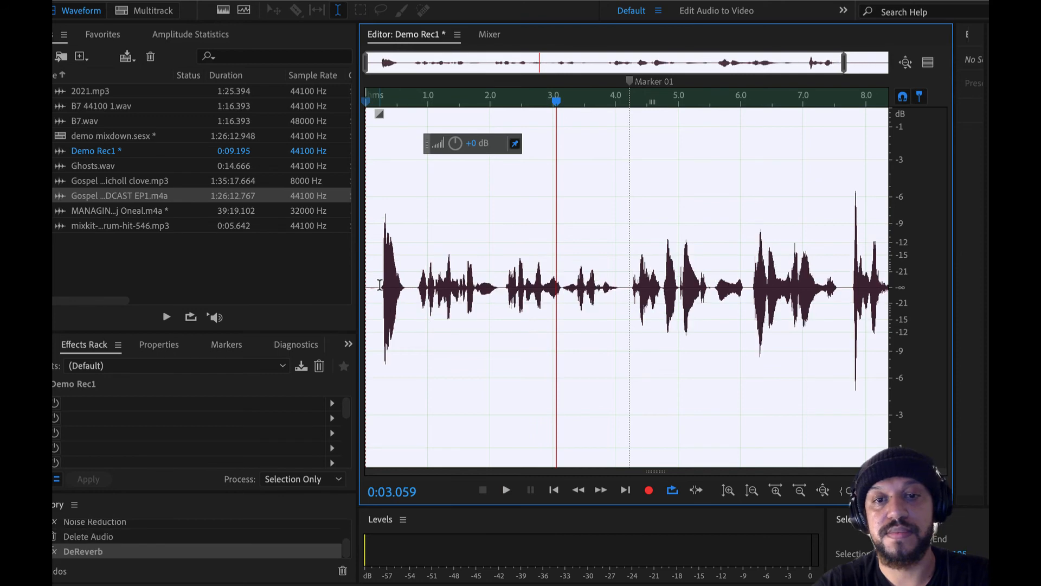
{"action": "left_click", "coordinate": [380, 283]}
{"action": "key", "text": "space"}
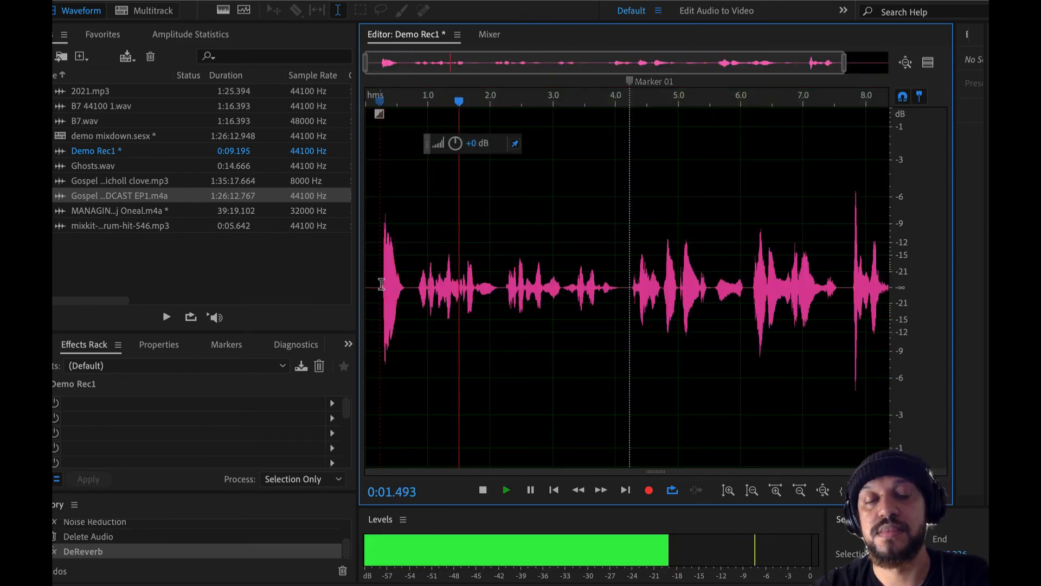
{"action": "key", "text": "space"}
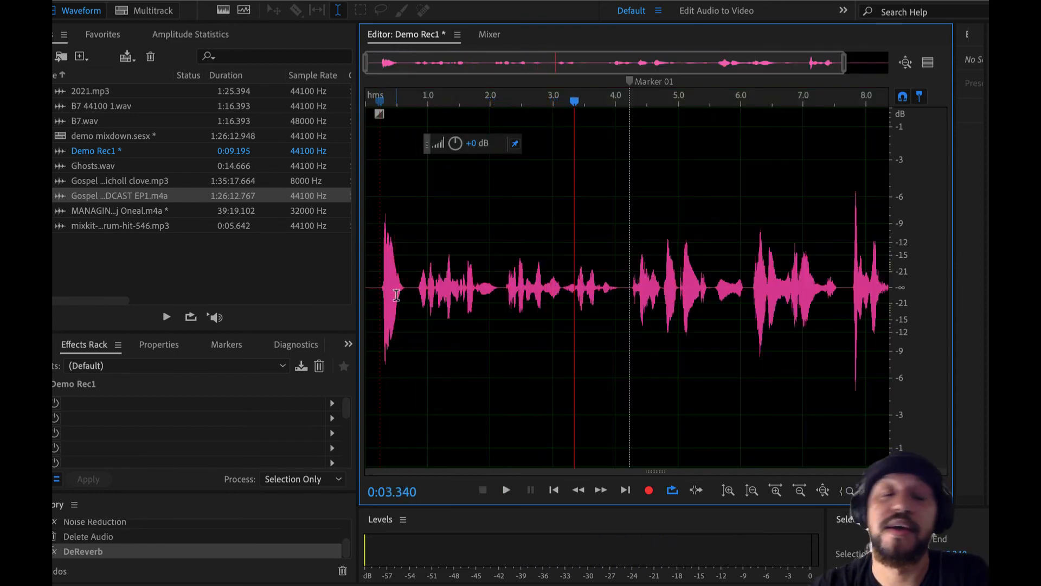